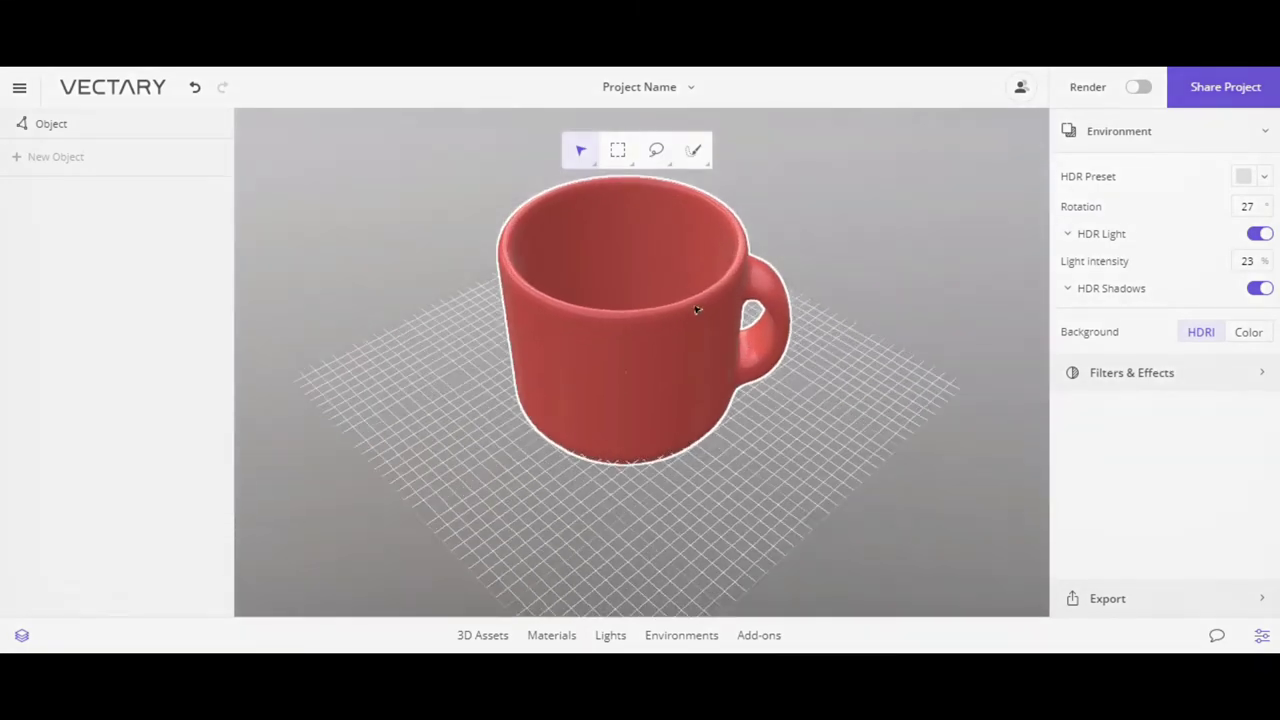
Browse the materials library and try the Glass Thin material on the mug
{"action": "mouse_move", "coordinate": [700, 289]}
{"action": "left_mouse_down"}
{"action": "mouse_move", "coordinate": [686, 347]}
{"action": "mouse_move", "coordinate": [629, 309]}
{"action": "mouse_move", "coordinate": [609, 214]}
{"action": "mouse_move", "coordinate": [588, 353]}
{"action": "mouse_move", "coordinate": [643, 351]}
{"action": "mouse_move", "coordinate": [720, 303]}
{"action": "mouse_move", "coordinate": [706, 289]}
{"action": "mouse_move", "coordinate": [702, 305]}
{"action": "mouse_move", "coordinate": [631, 329]}
{"action": "mouse_move", "coordinate": [586, 314]}
{"action": "mouse_move", "coordinate": [580, 243]}
{"action": "mouse_move", "coordinate": [541, 272]}
{"action": "mouse_move", "coordinate": [549, 297]}
{"action": "left_mouse_up"}
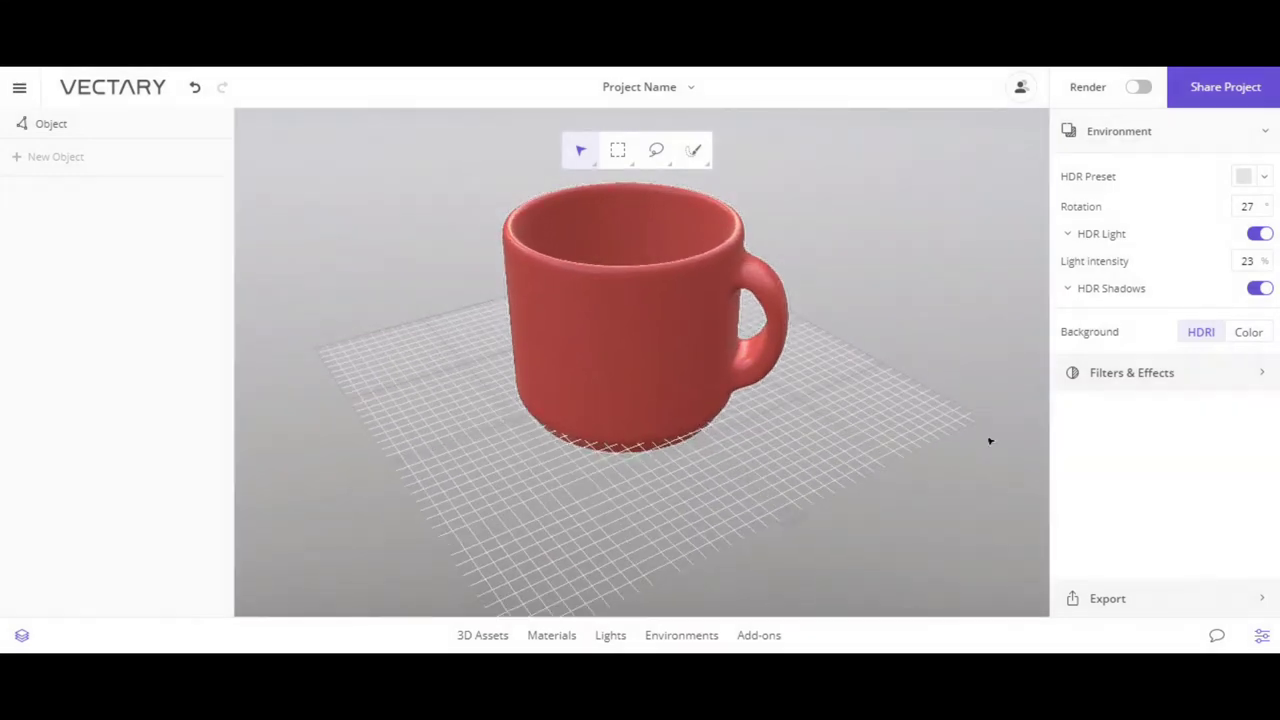
{"action": "left_click", "coordinate": [548, 638]}
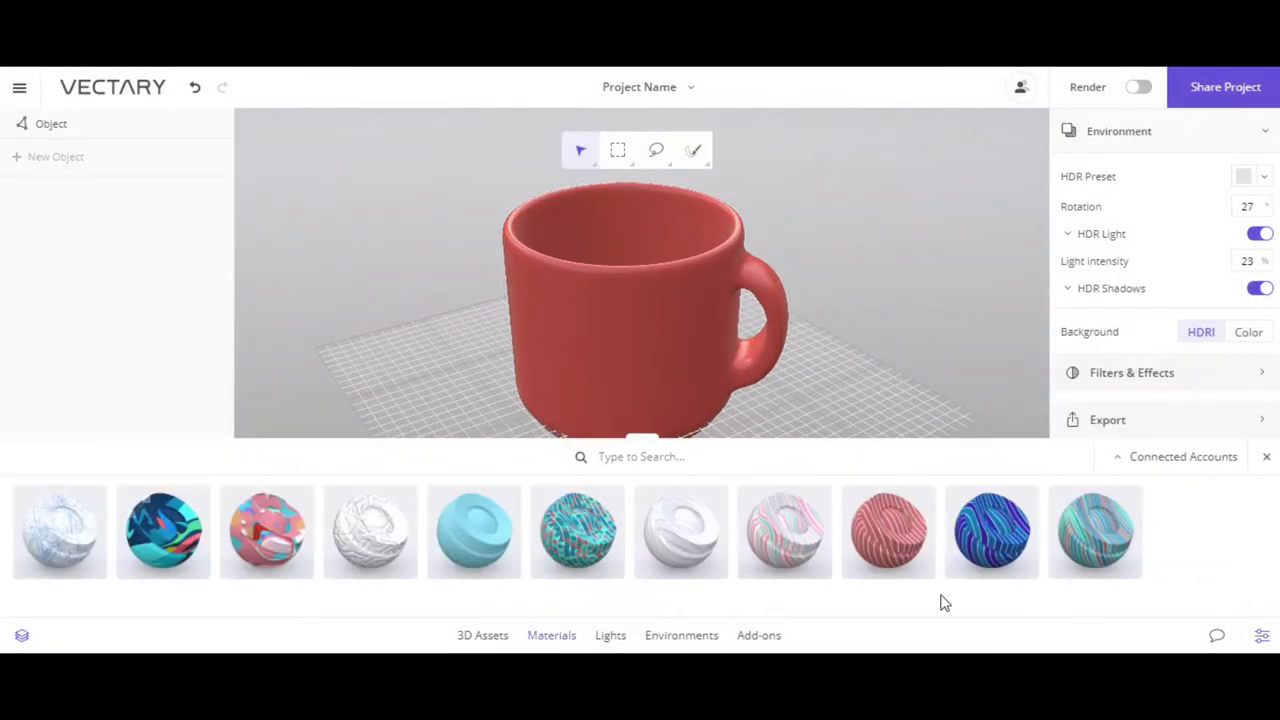
{"action": "scroll", "coordinate": [840, 540], "scroll_direction": "down", "scroll_amount": 2}
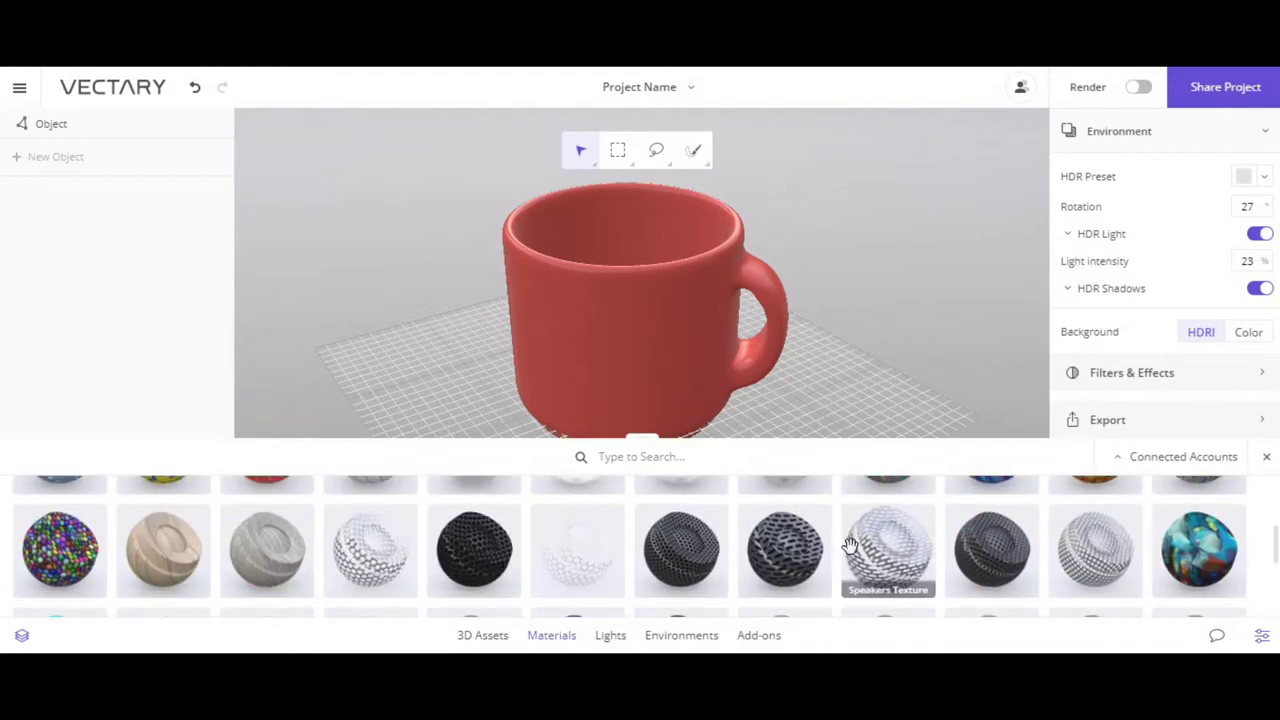
{"action": "scroll", "coordinate": [849, 545], "scroll_direction": "down", "scroll_amount": 2}
{"action": "scroll", "coordinate": [816, 537], "scroll_direction": "down", "scroll_amount": 2}
{"action": "scroll", "coordinate": [816, 537], "scroll_direction": "up", "scroll_amount": 2}
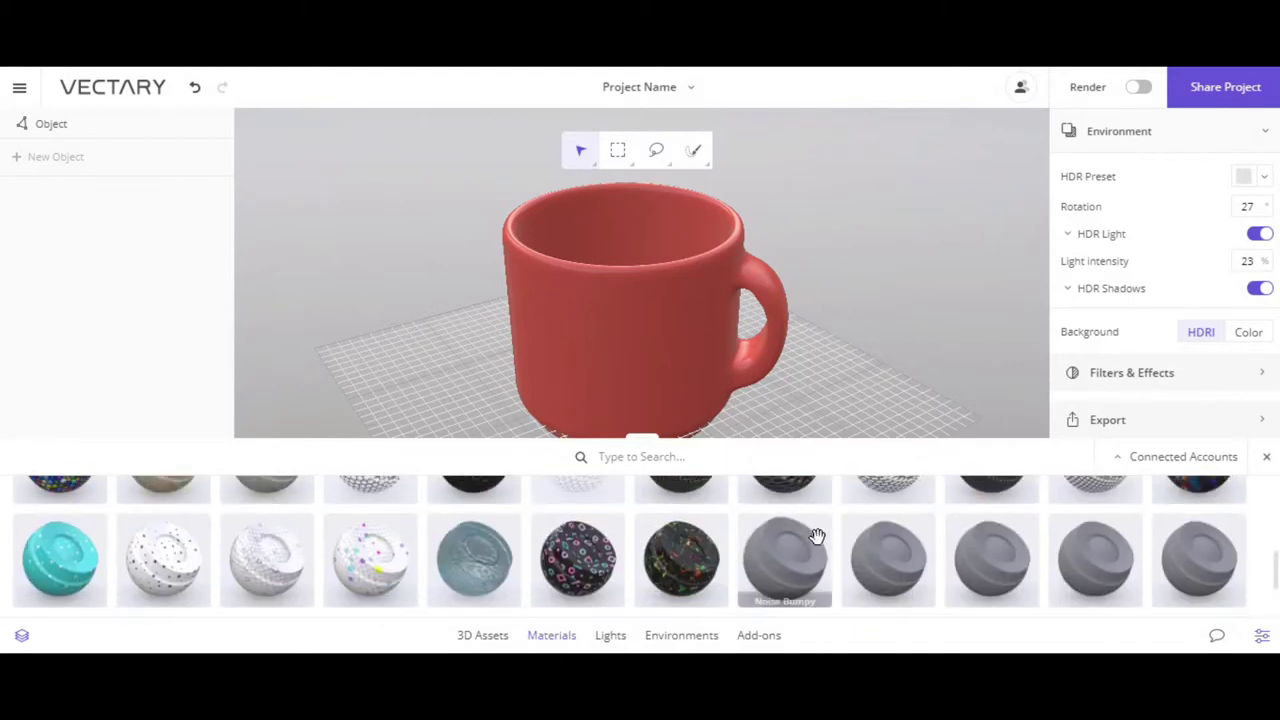
{"action": "scroll", "coordinate": [816, 537], "scroll_direction": "down", "scroll_amount": 2}
{"action": "scroll", "coordinate": [816, 535], "scroll_direction": "down", "scroll_amount": 2}
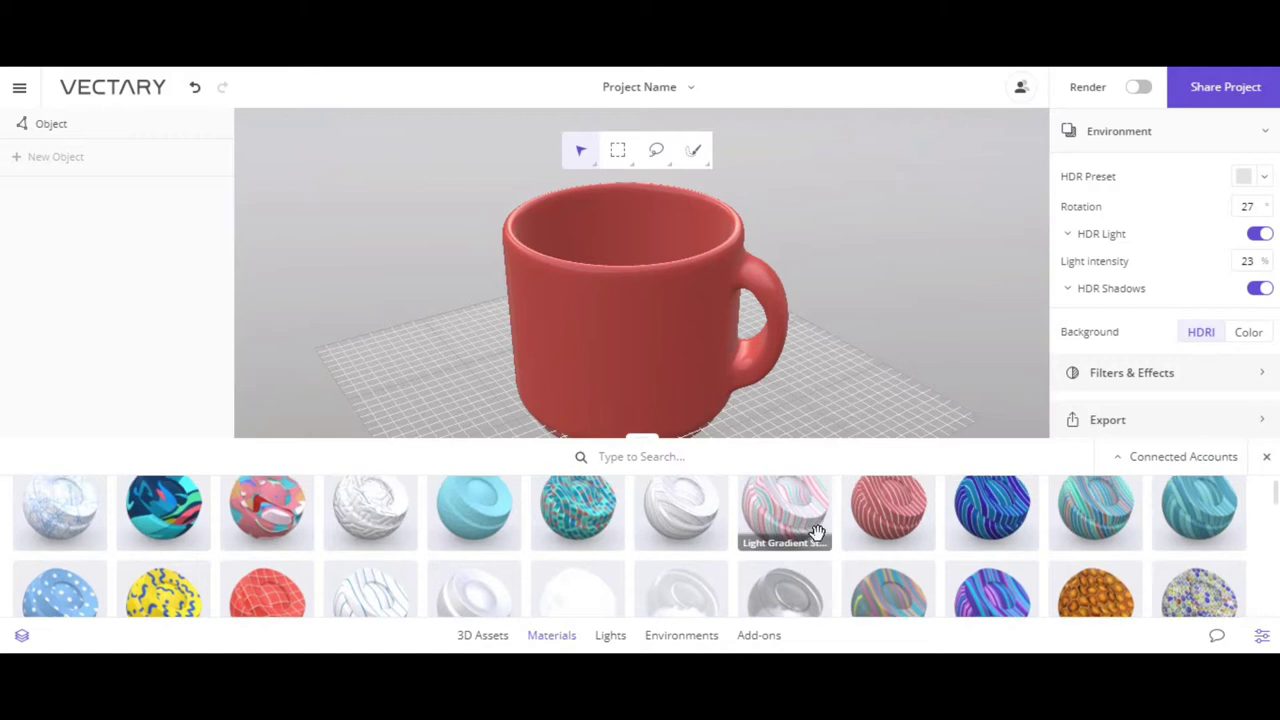
{"action": "scroll", "coordinate": [816, 533], "scroll_direction": "down", "scroll_amount": 2}
{"action": "left_click_drag", "start_coordinate": [786, 517], "coordinate": [651, 341]}
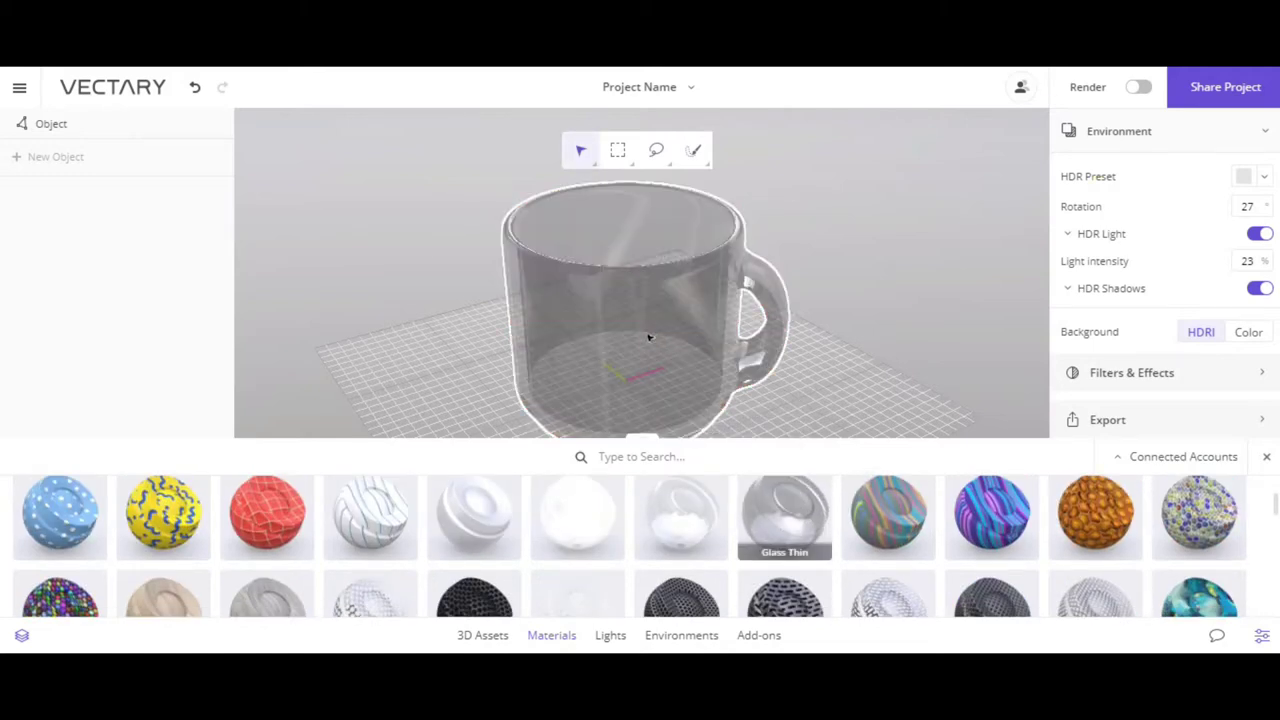
{"action": "mouse_move", "coordinate": [674, 314]}
{"action": "left_mouse_down"}
{"action": "mouse_move", "coordinate": [646, 251]}
{"action": "mouse_move", "coordinate": [574, 280]}
{"action": "mouse_move", "coordinate": [579, 379]}
{"action": "mouse_move", "coordinate": [716, 377]}
{"action": "left_mouse_up"}
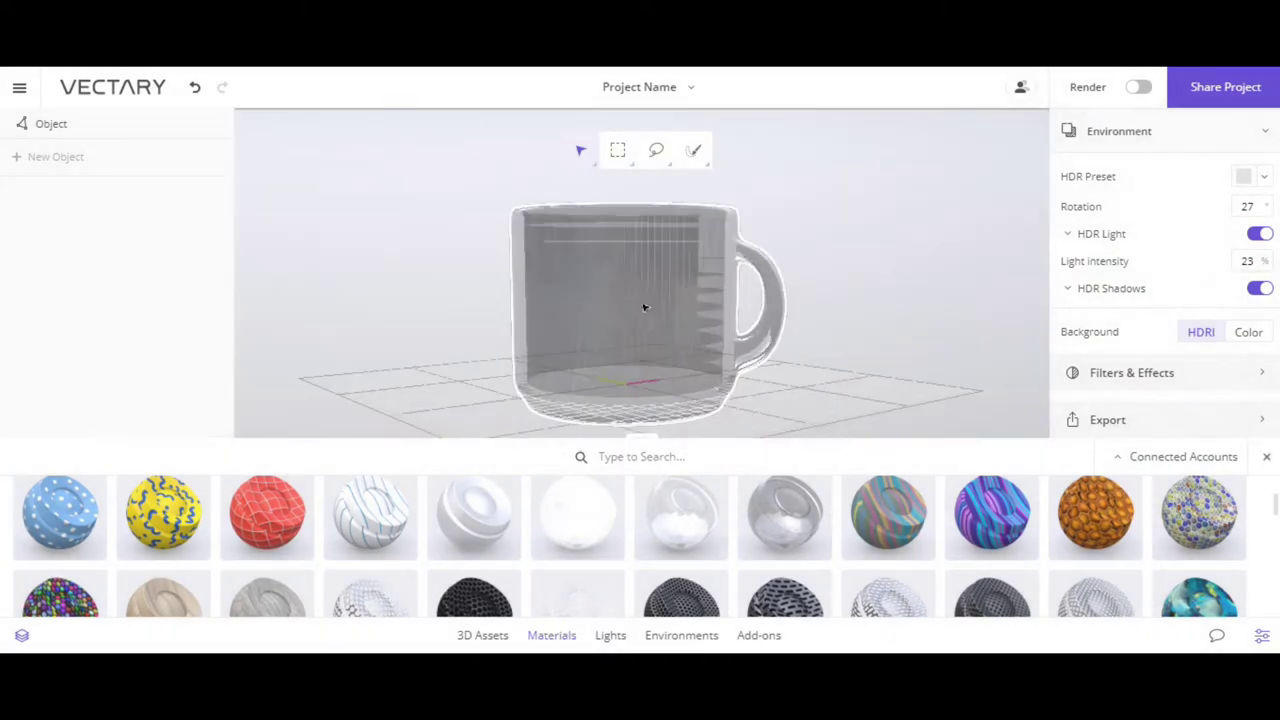
{"action": "mouse_move", "coordinate": [646, 306]}
{"action": "left_mouse_down"}
{"action": "mouse_move", "coordinate": [669, 323]}
{"action": "mouse_move", "coordinate": [740, 326]}
{"action": "left_mouse_up"}
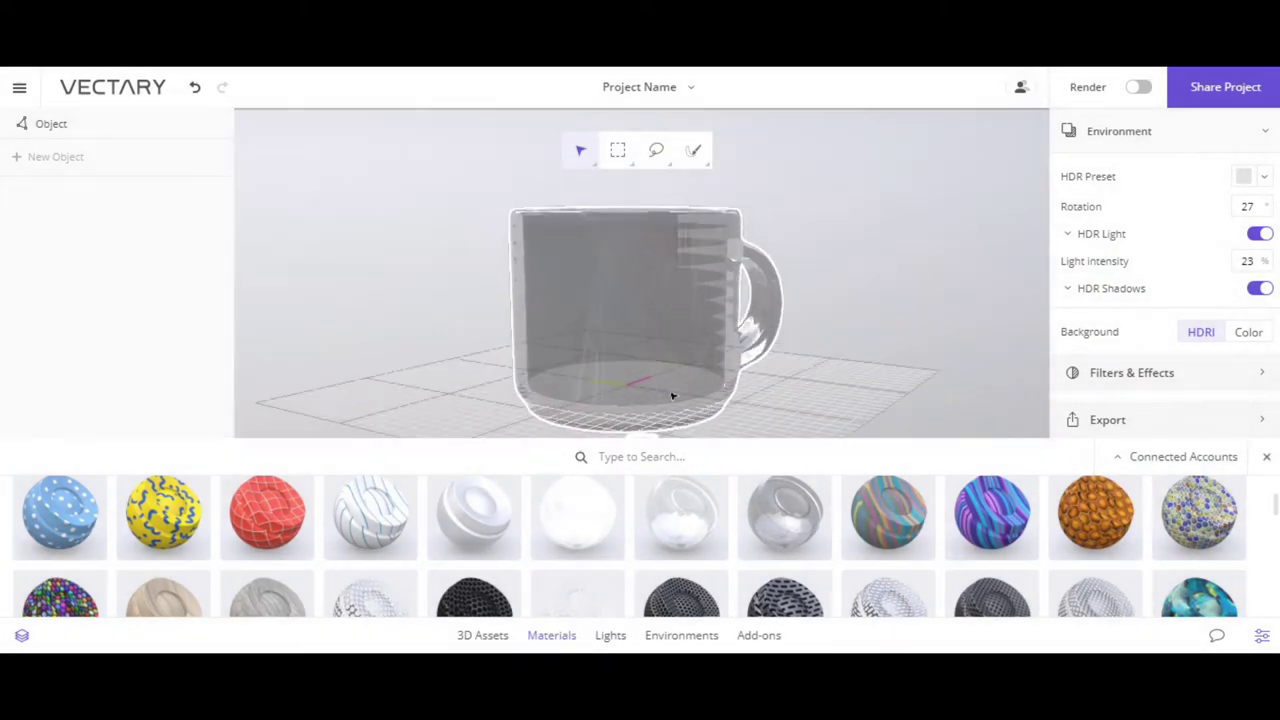
Try the yellow Memphis Waves material, then switch the mug to red Memphis Squares
{"action": "left_click_drag", "start_coordinate": [163, 520], "coordinate": [614, 303]}
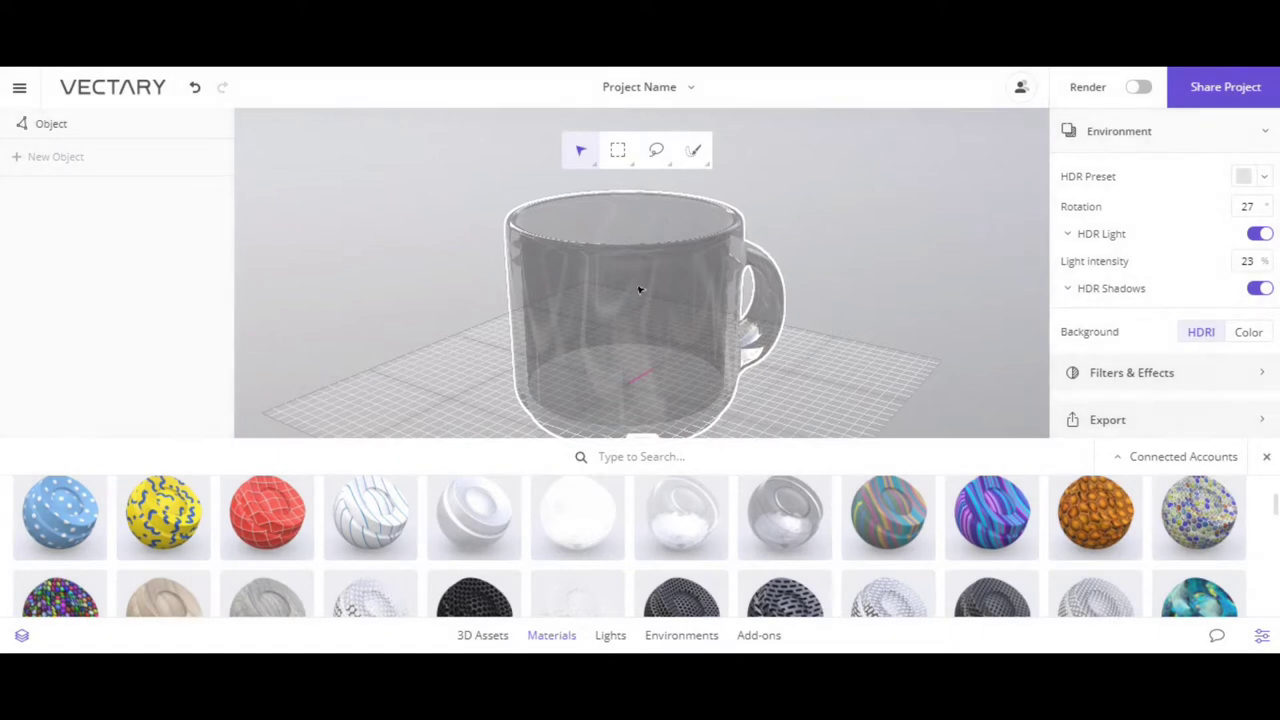
{"action": "scroll", "coordinate": [650, 282], "scroll_direction": "up", "scroll_amount": 3}
{"action": "scroll", "coordinate": [669, 280], "scroll_direction": "down", "scroll_amount": 2}
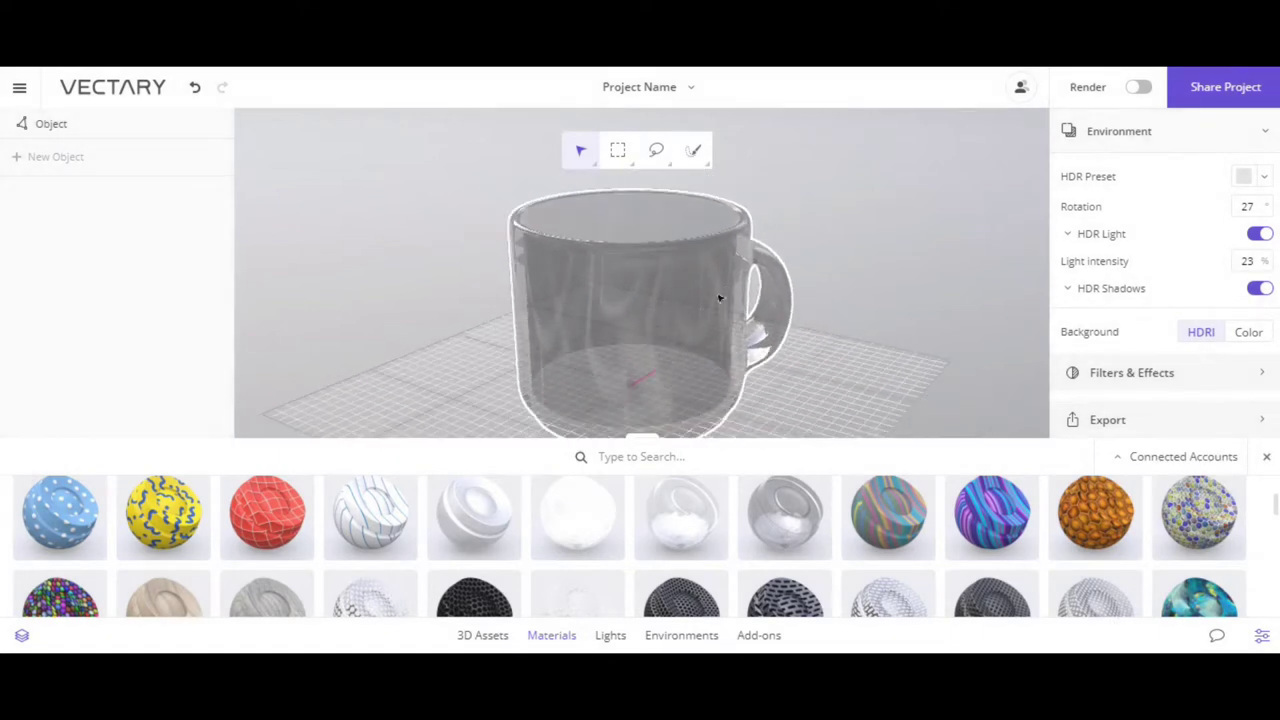
{"action": "mouse_move", "coordinate": [719, 298]}
{"action": "right_mouse_down"}
{"action": "mouse_move", "coordinate": [672, 290]}
{"action": "mouse_move", "coordinate": [646, 334]}
{"action": "mouse_move", "coordinate": [691, 329]}
{"action": "mouse_move", "coordinate": [569, 309]}
{"action": "mouse_move", "coordinate": [553, 242]}
{"action": "mouse_move", "coordinate": [577, 229]}
{"action": "mouse_move", "coordinate": [674, 294]}
{"action": "mouse_move", "coordinate": [680, 320]}
{"action": "right_mouse_up"}
{"action": "left_click", "coordinate": [686, 259]}
{"action": "left_click_drag", "start_coordinate": [280, 510], "coordinate": [612, 322]}
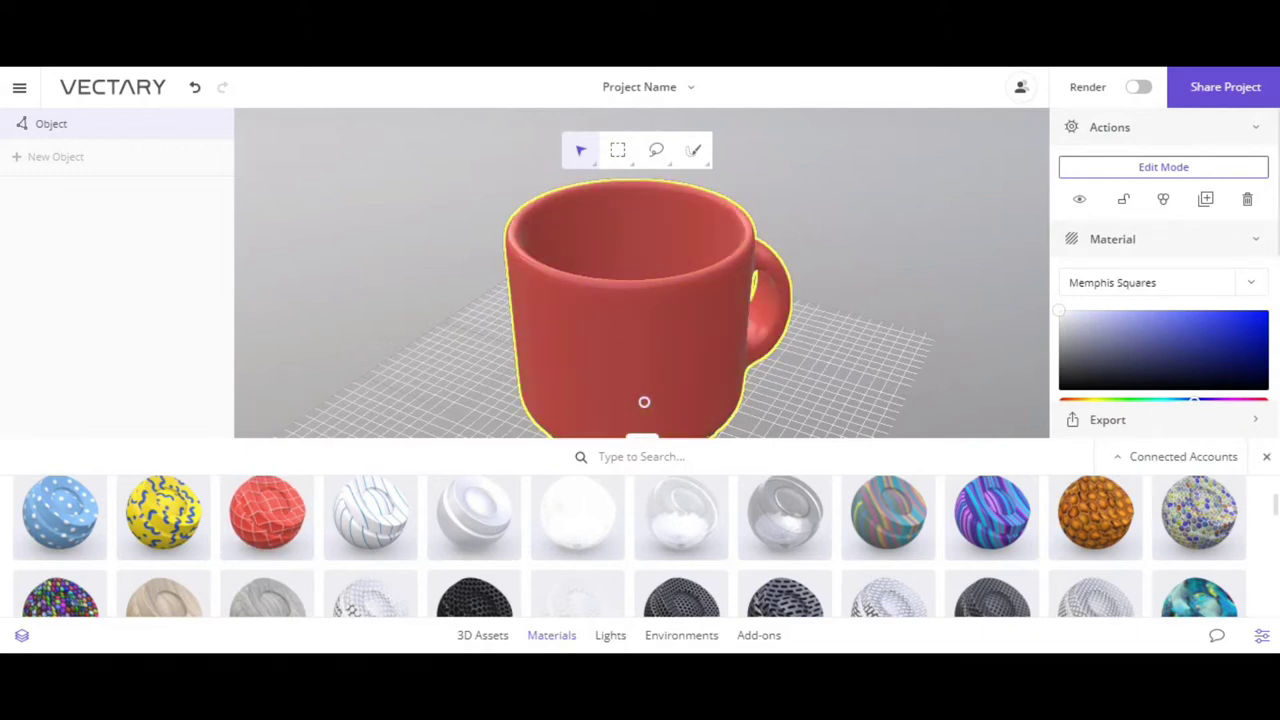
Close the materials panel and orbit the camera around the red Memphis Squares mug
{"action": "left_click", "coordinate": [1266, 458]}
{"action": "mouse_move", "coordinate": [708, 300]}
{"action": "right_mouse_down"}
{"action": "mouse_move", "coordinate": [815, 352]}
{"action": "mouse_move", "coordinate": [820, 283]}
{"action": "mouse_move", "coordinate": [772, 299]}
{"action": "right_mouse_up"}
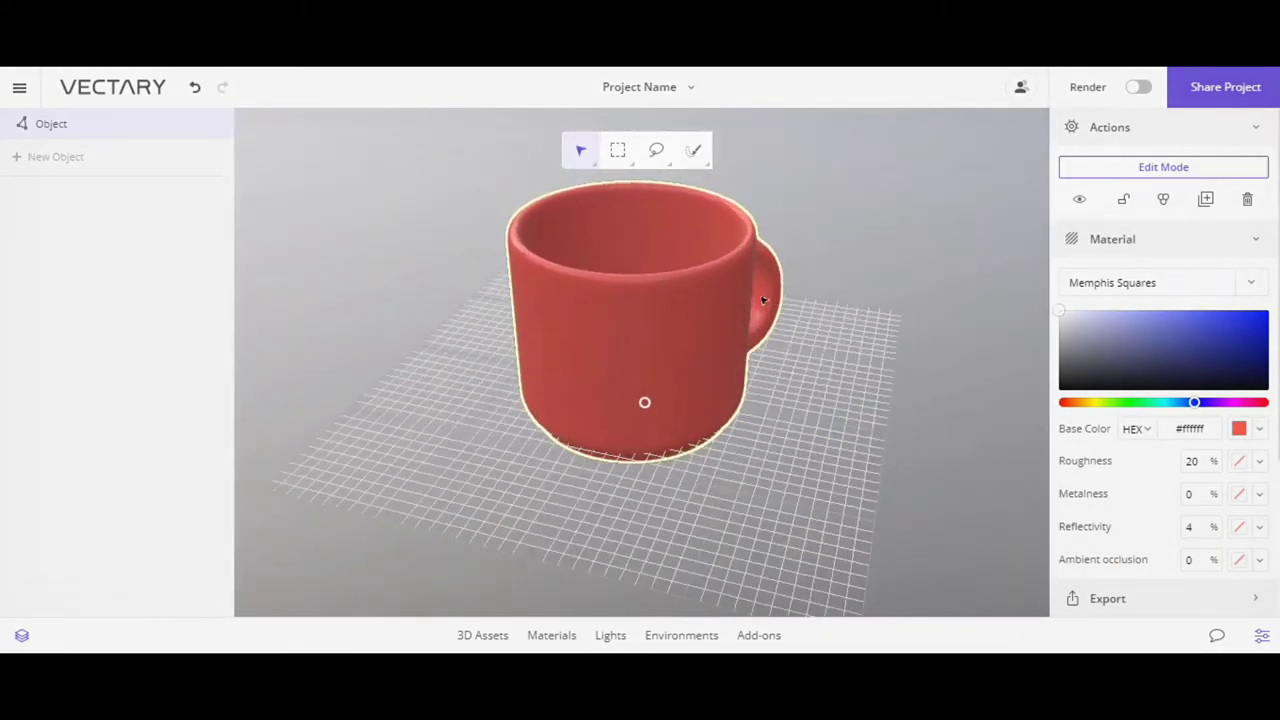
{"action": "mouse_move", "coordinate": [714, 329]}
{"action": "right_mouse_down"}
{"action": "mouse_move", "coordinate": [694, 291]}
{"action": "mouse_move", "coordinate": [674, 326]}
{"action": "mouse_move", "coordinate": [763, 363]}
{"action": "mouse_move", "coordinate": [784, 325]}
{"action": "mouse_move", "coordinate": [618, 329]}
{"action": "mouse_move", "coordinate": [614, 172]}
{"action": "mouse_move", "coordinate": [571, 449]}
{"action": "mouse_move", "coordinate": [603, 183]}
{"action": "mouse_move", "coordinate": [697, 374]}
{"action": "right_mouse_up"}
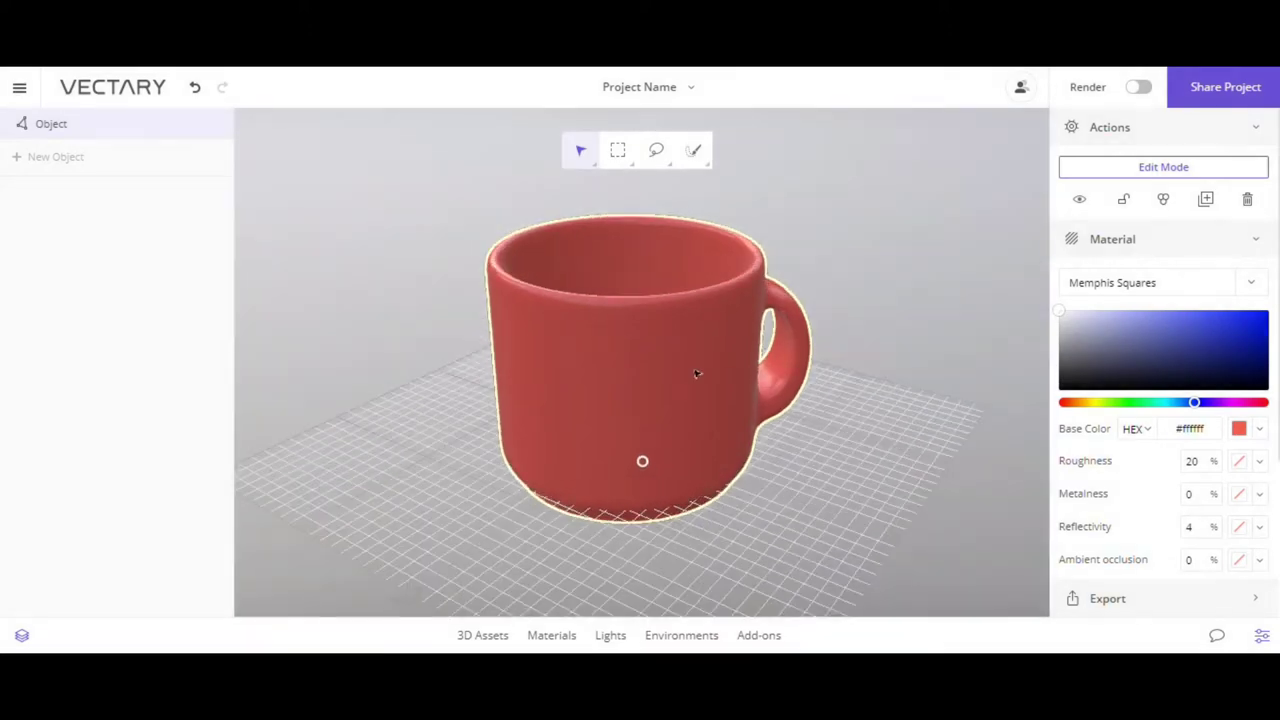
Add a Rectangle light and move it above the mug's rim to 110.68, -48.76, 212.45
{"action": "left_click", "coordinate": [608, 638]}
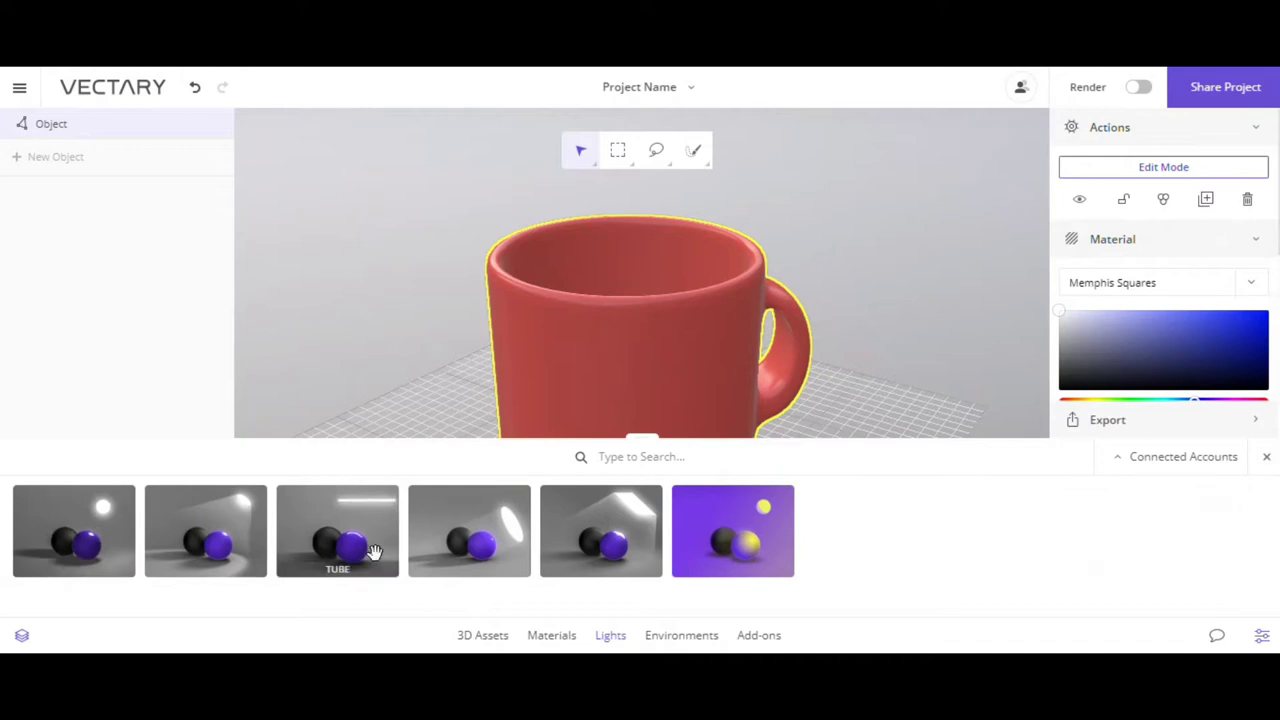
{"action": "left_click", "coordinate": [640, 515]}
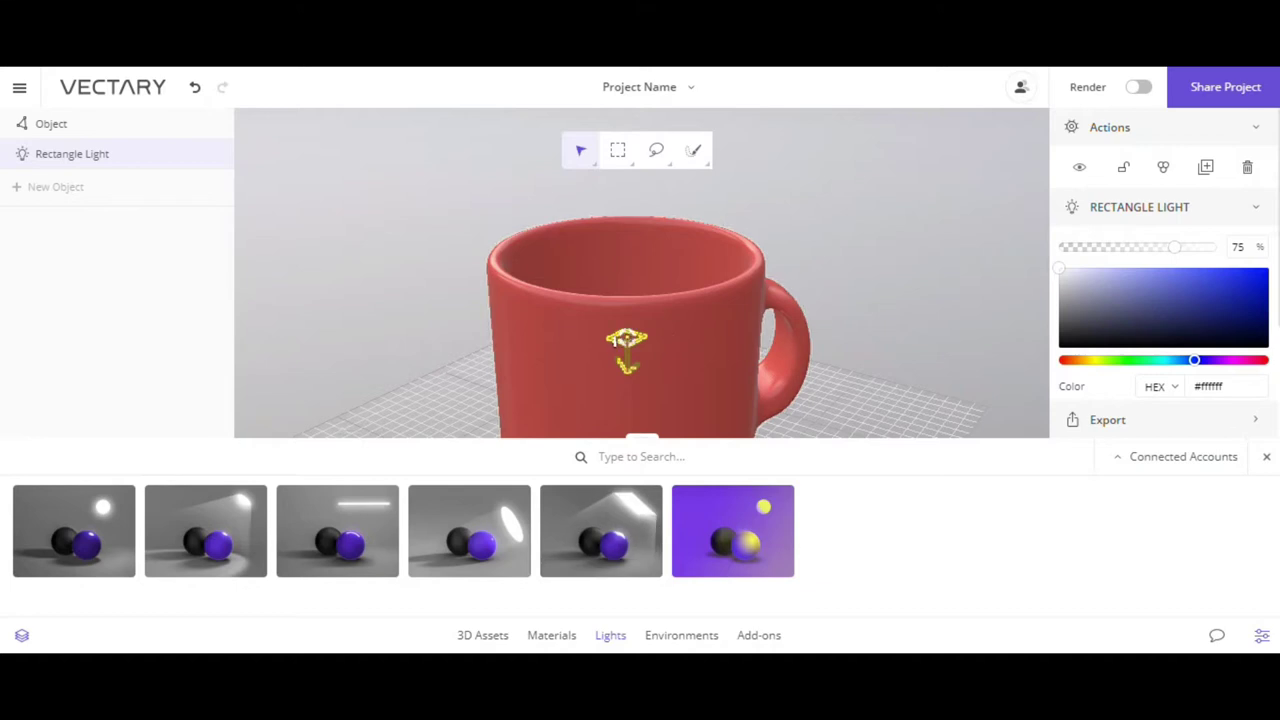
{"action": "mouse_move", "coordinate": [626, 340]}
{"action": "left_mouse_down"}
{"action": "mouse_move", "coordinate": [741, 150]}
{"action": "mouse_move", "coordinate": [780, 125]}
{"action": "left_mouse_up"}
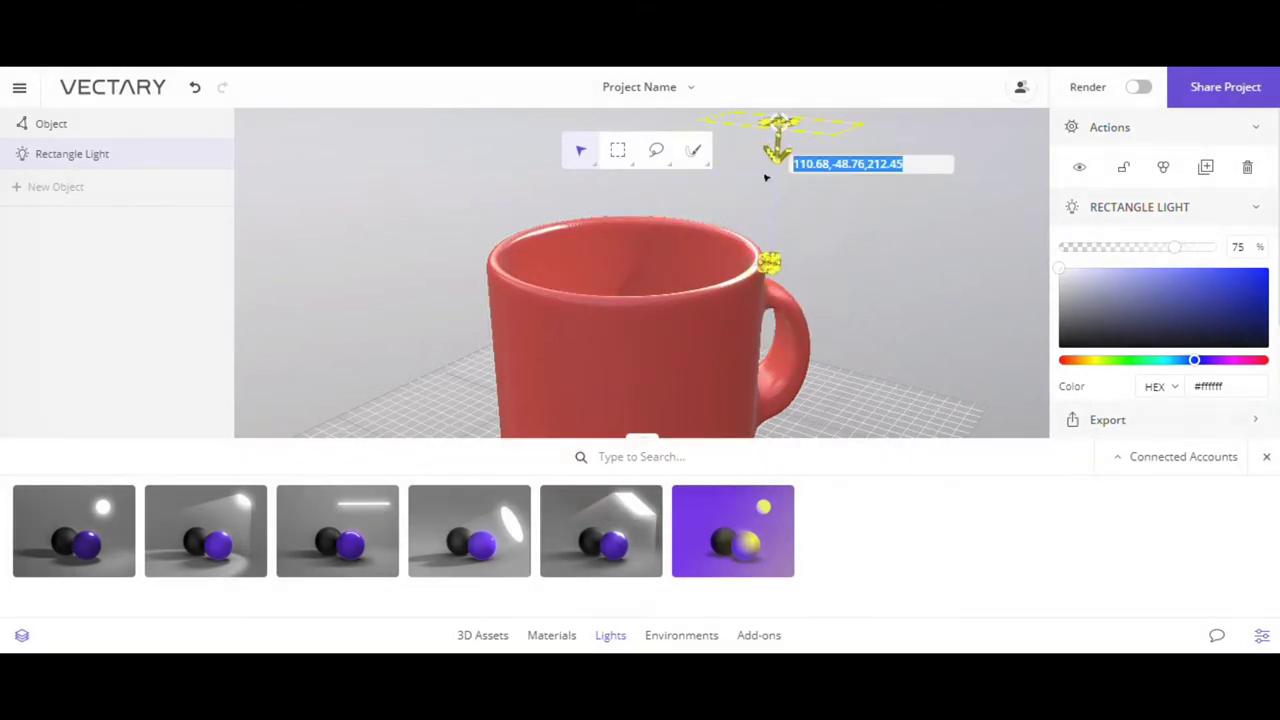
{"action": "mouse_move", "coordinate": [751, 260]}
{"action": "left_mouse_down"}
{"action": "mouse_move", "coordinate": [619, 284]}
{"action": "mouse_move", "coordinate": [608, 251]}
{"action": "left_mouse_up"}
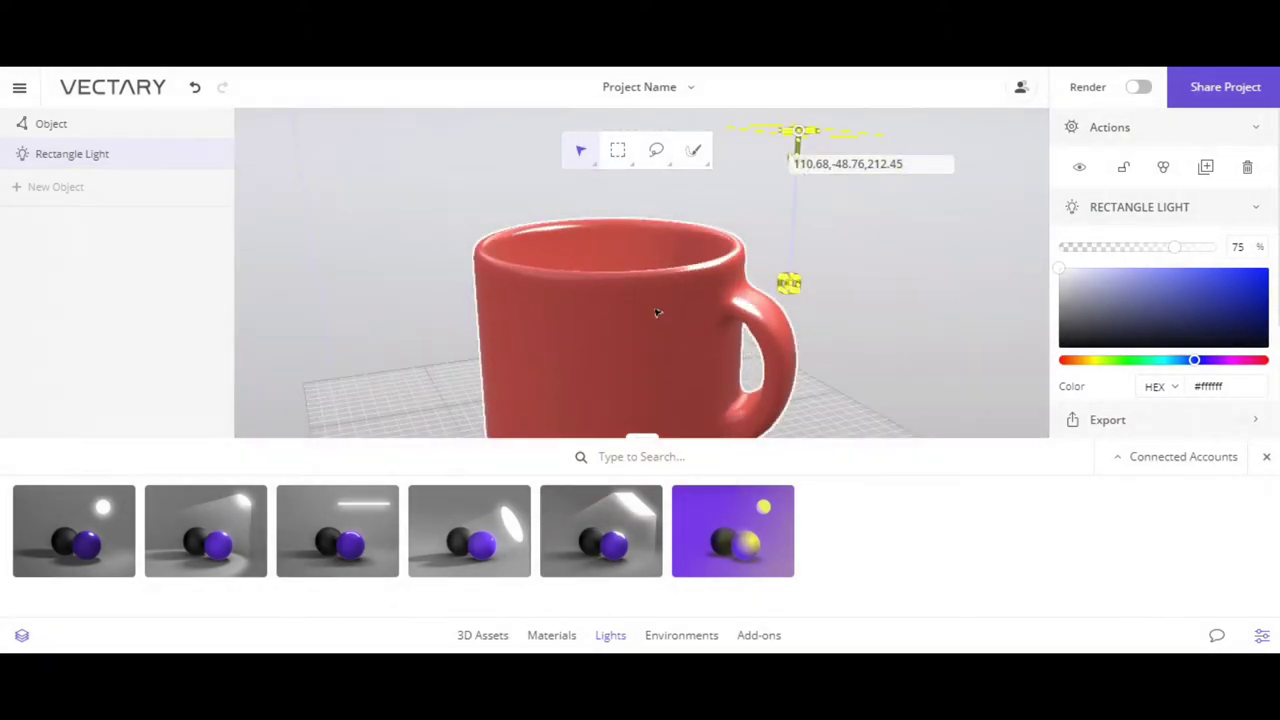
Move the Rectangle Light beside the mug's handle to 137, -47.50, 216.31, then view from a low side angle
{"action": "left_click", "coordinate": [1267, 457]}
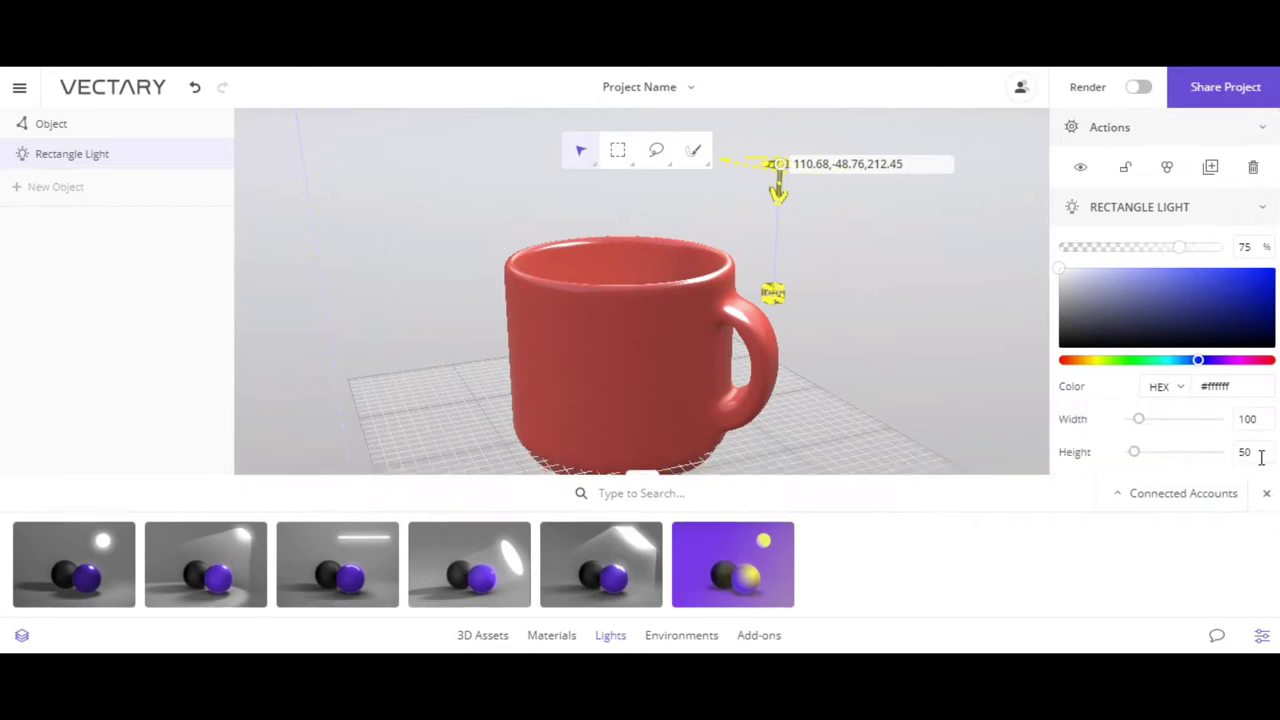
{"action": "scroll", "coordinate": [656, 355], "scroll_direction": "up", "scroll_amount": 2}
{"action": "scroll", "coordinate": [656, 360], "scroll_direction": "up", "scroll_amount": 2}
{"action": "mouse_move", "coordinate": [657, 360]}
{"action": "left_mouse_down"}
{"action": "mouse_move", "coordinate": [651, 423]}
{"action": "mouse_move", "coordinate": [708, 420]}
{"action": "mouse_move", "coordinate": [590, 268]}
{"action": "left_mouse_up"}
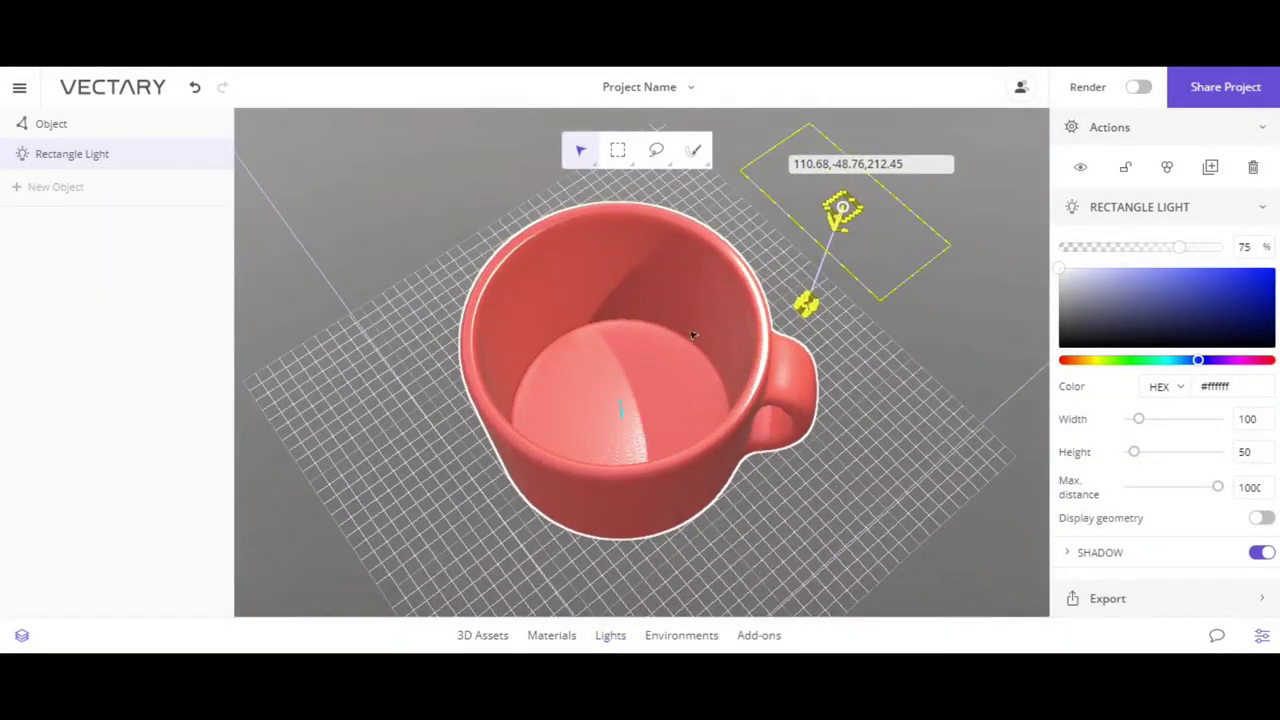
{"action": "mouse_move", "coordinate": [651, 357]}
{"action": "left_mouse_down"}
{"action": "mouse_move", "coordinate": [669, 317]}
{"action": "mouse_move", "coordinate": [531, 306]}
{"action": "mouse_move", "coordinate": [491, 357]}
{"action": "mouse_move", "coordinate": [513, 375]}
{"action": "left_mouse_up"}
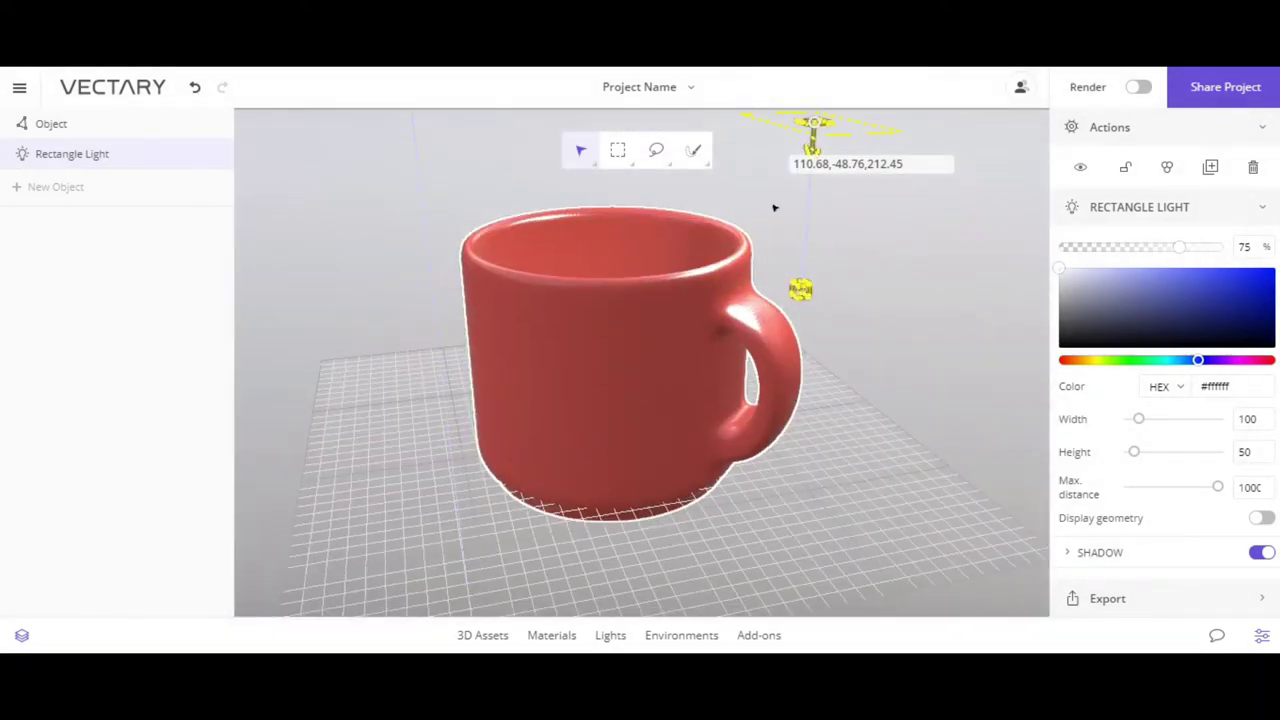
{"action": "left_click_drag", "start_coordinate": [812, 122], "coordinate": [898, 122]}
{"action": "mouse_move", "coordinate": [898, 122]}
{"action": "right_mouse_down"}
{"action": "mouse_move", "coordinate": [677, 317]}
{"action": "mouse_move", "coordinate": [611, 403]}
{"action": "mouse_move", "coordinate": [443, 291]}
{"action": "right_mouse_up"}
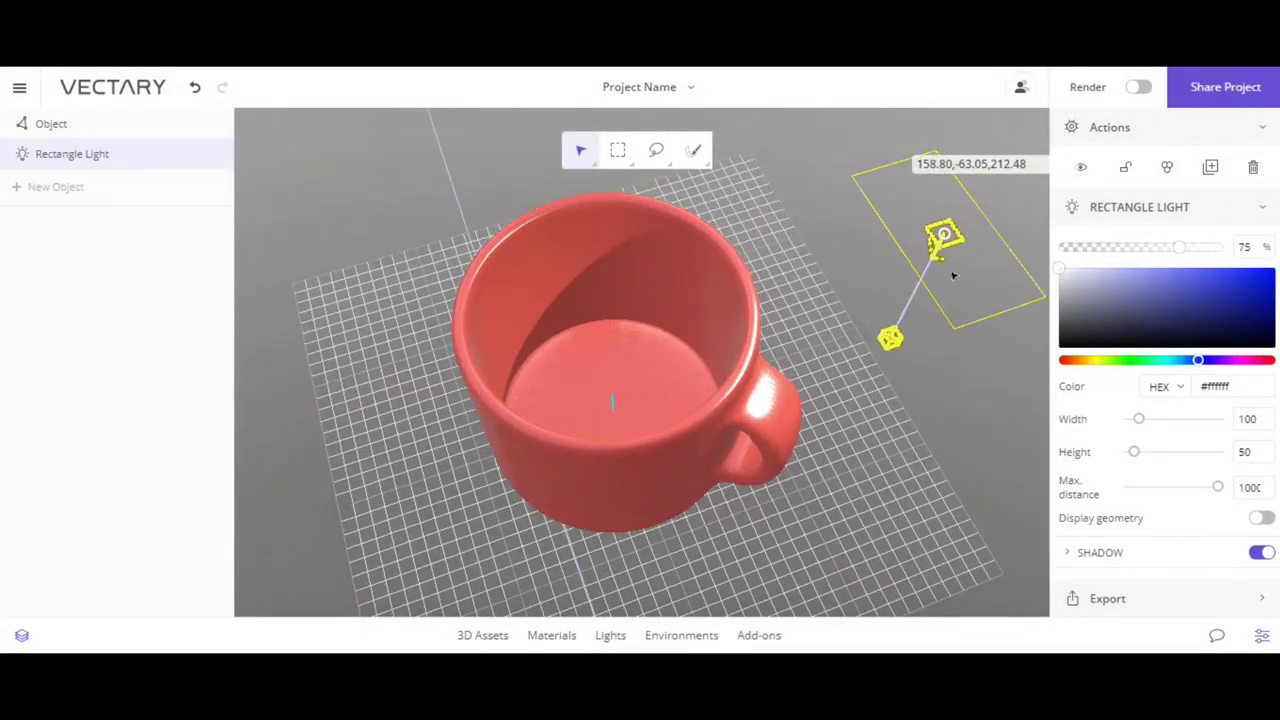
{"action": "mouse_move", "coordinate": [926, 228]}
{"action": "left_mouse_down"}
{"action": "mouse_move", "coordinate": [975, 220]}
{"action": "mouse_move", "coordinate": [866, 222]}
{"action": "mouse_move", "coordinate": [921, 213]}
{"action": "mouse_move", "coordinate": [891, 216]}
{"action": "left_mouse_up"}
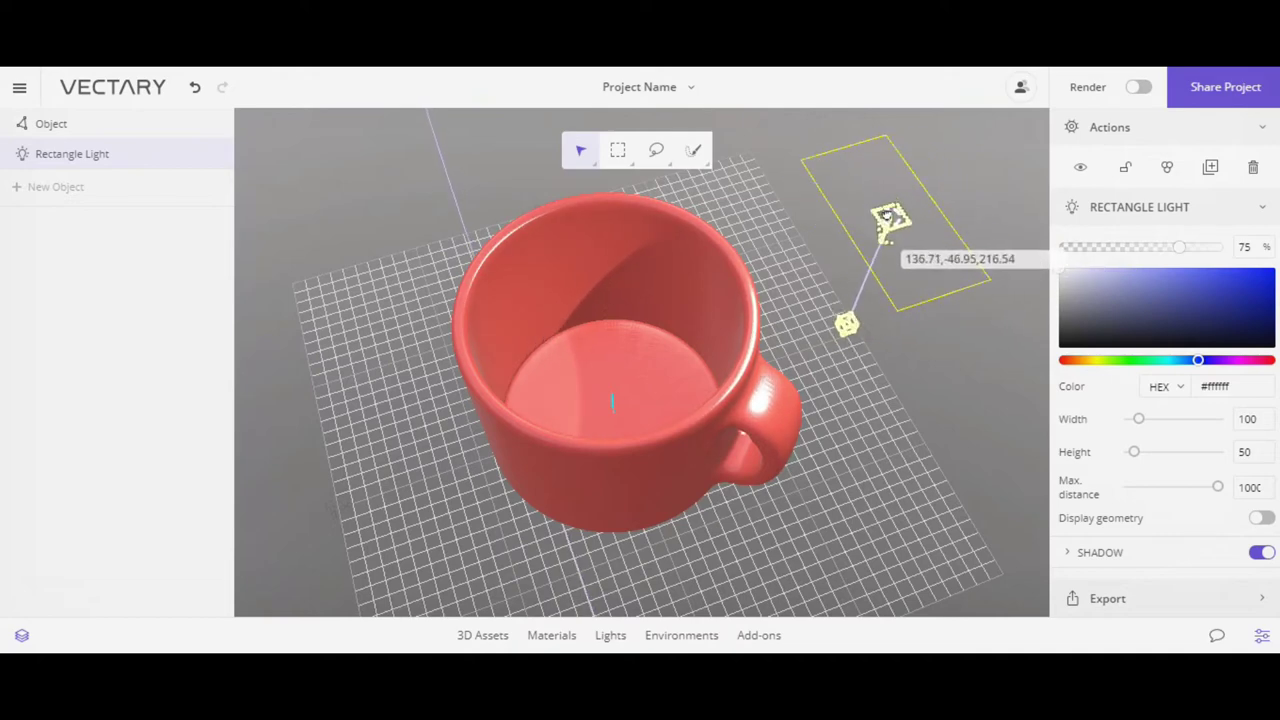
{"action": "mouse_move", "coordinate": [722, 418]}
{"action": "right_mouse_down"}
{"action": "mouse_move", "coordinate": [583, 313]}
{"action": "mouse_move", "coordinate": [766, 302]}
{"action": "mouse_move", "coordinate": [900, 170]}
{"action": "right_mouse_up"}
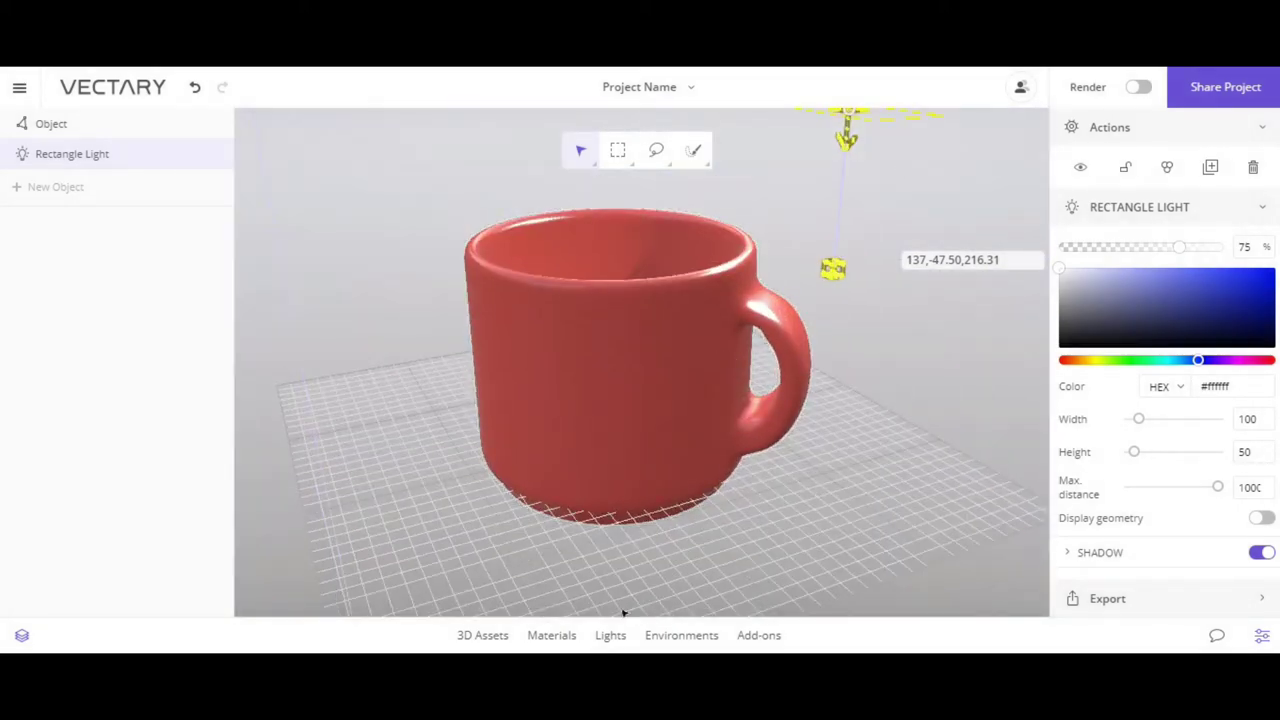
Add a Directional light to the scene, select it, and orbit to view the mug from below
{"action": "left_click", "coordinate": [612, 637]}
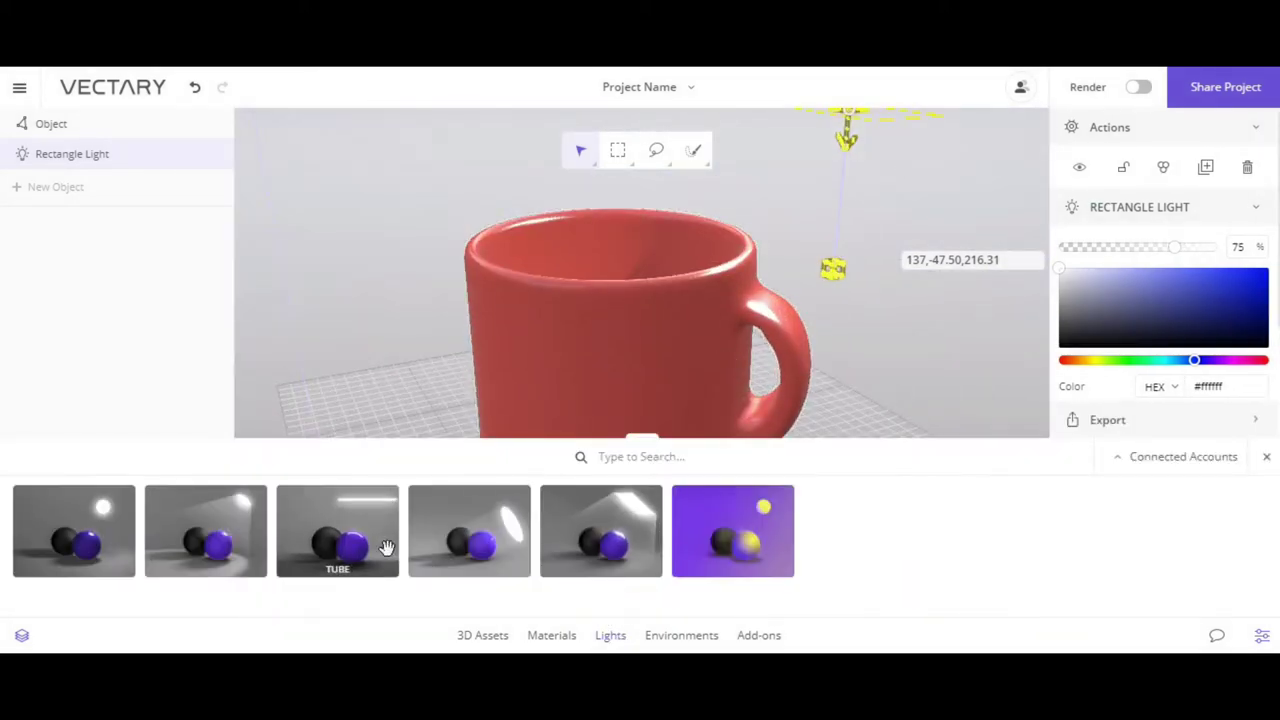
{"action": "left_click_drag", "start_coordinate": [493, 556], "coordinate": [411, 405]}
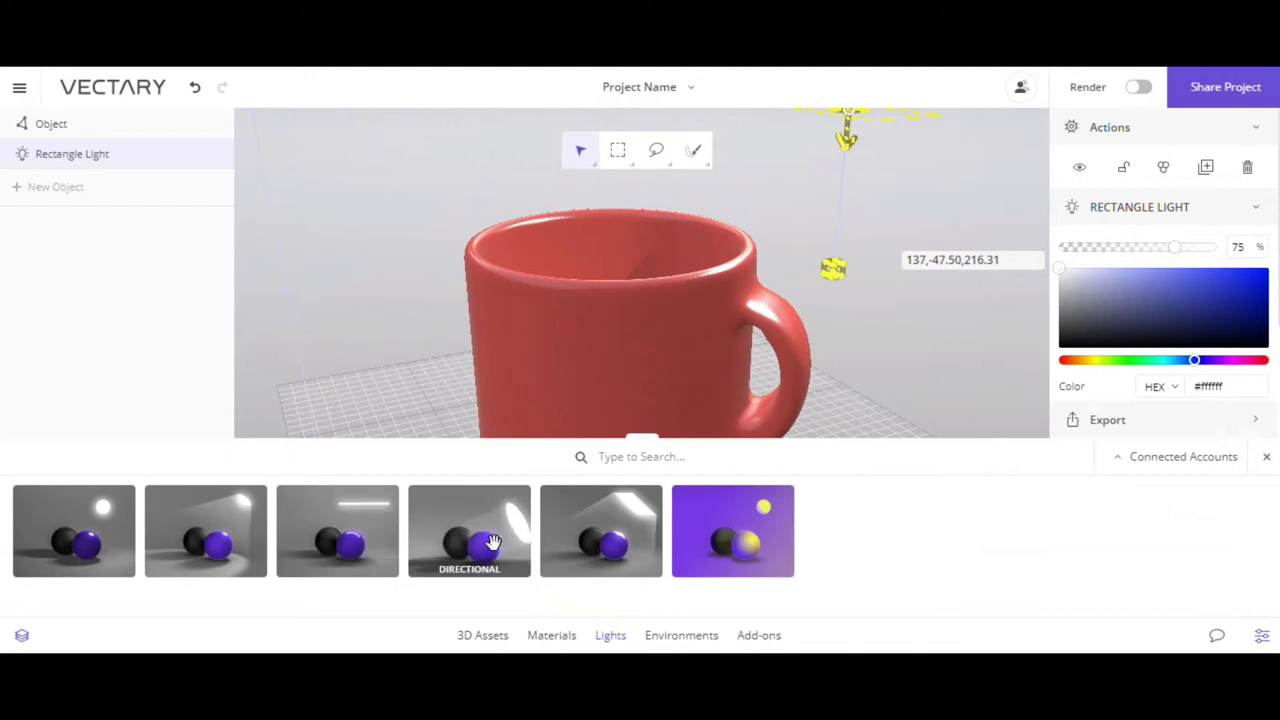
{"action": "left_click_drag", "start_coordinate": [598, 415], "coordinate": [598, 415]}
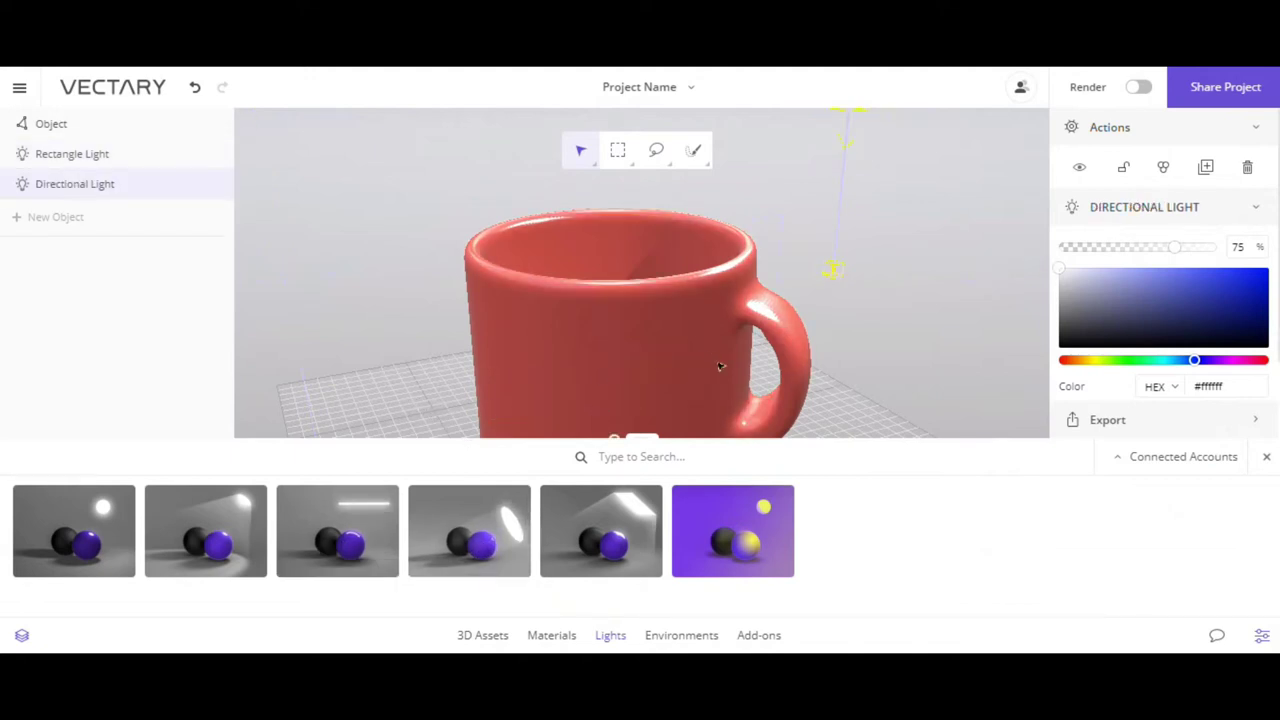
{"action": "left_click", "coordinate": [946, 386]}
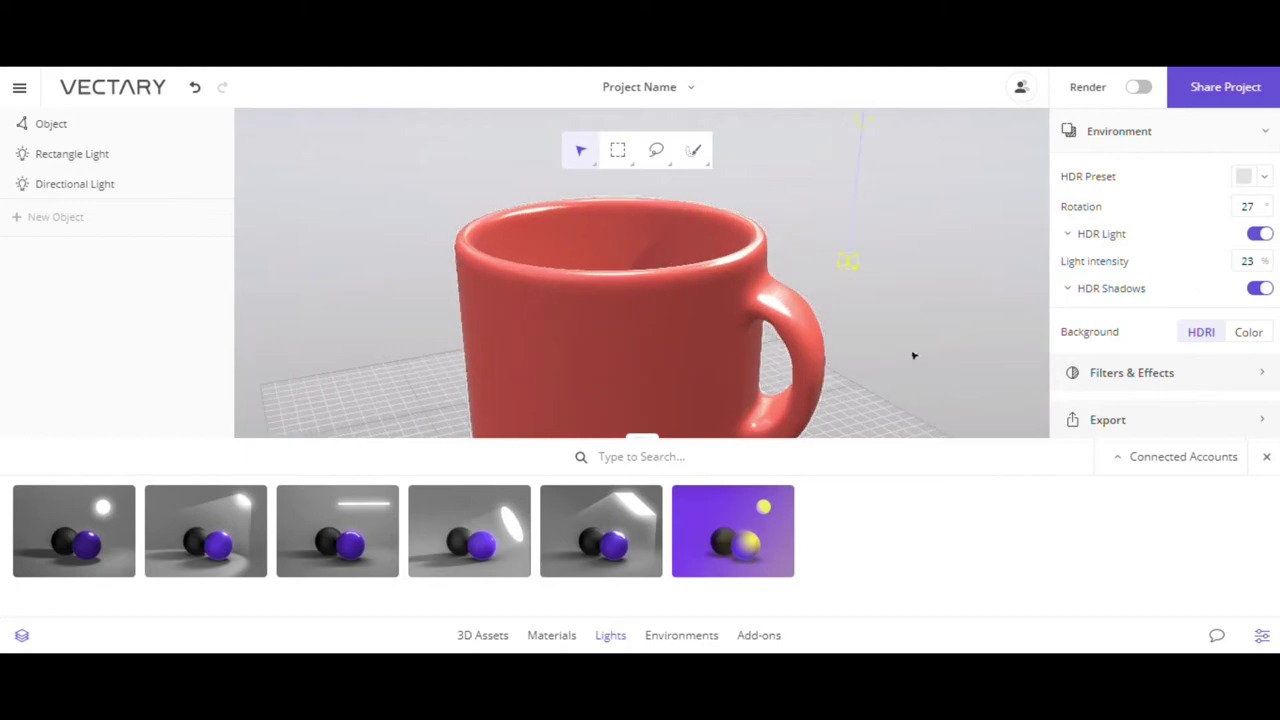
{"action": "left_click", "coordinate": [1265, 457]}
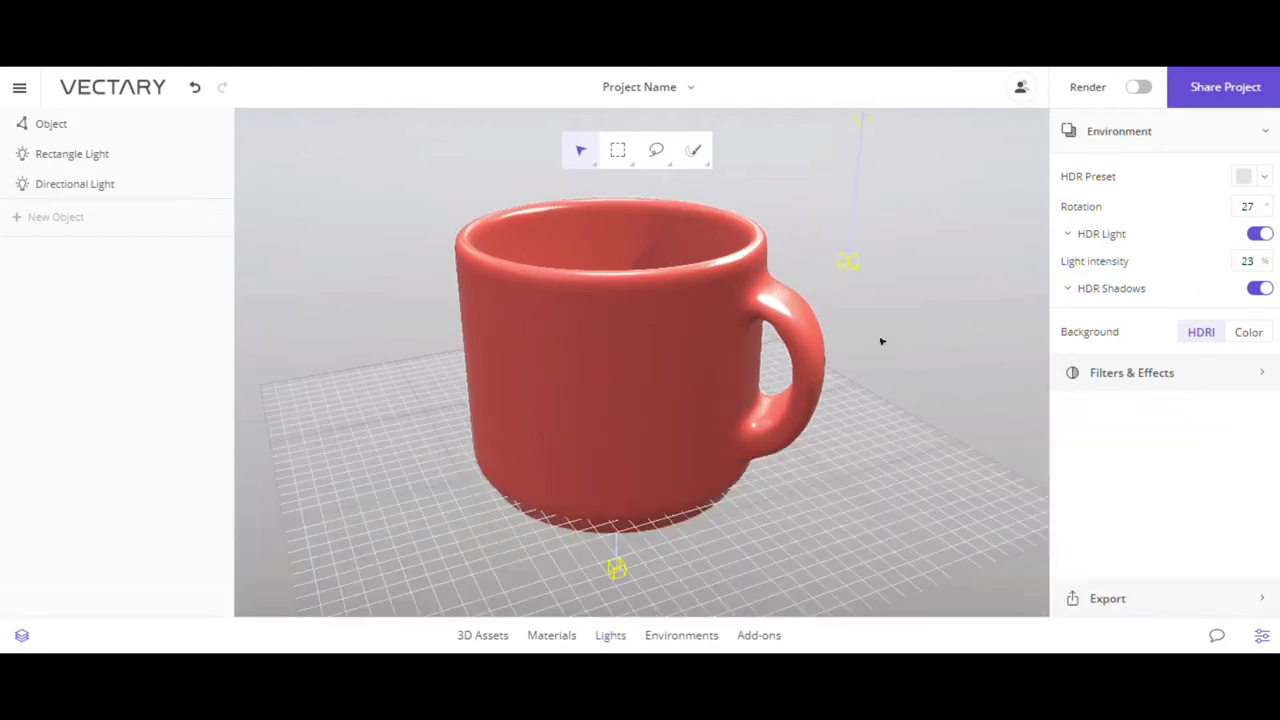
{"action": "mouse_move", "coordinate": [880, 340]}
{"action": "left_mouse_down"}
{"action": "mouse_move", "coordinate": [829, 394]}
{"action": "mouse_move", "coordinate": [873, 293]}
{"action": "mouse_move", "coordinate": [883, 306]}
{"action": "left_mouse_up"}
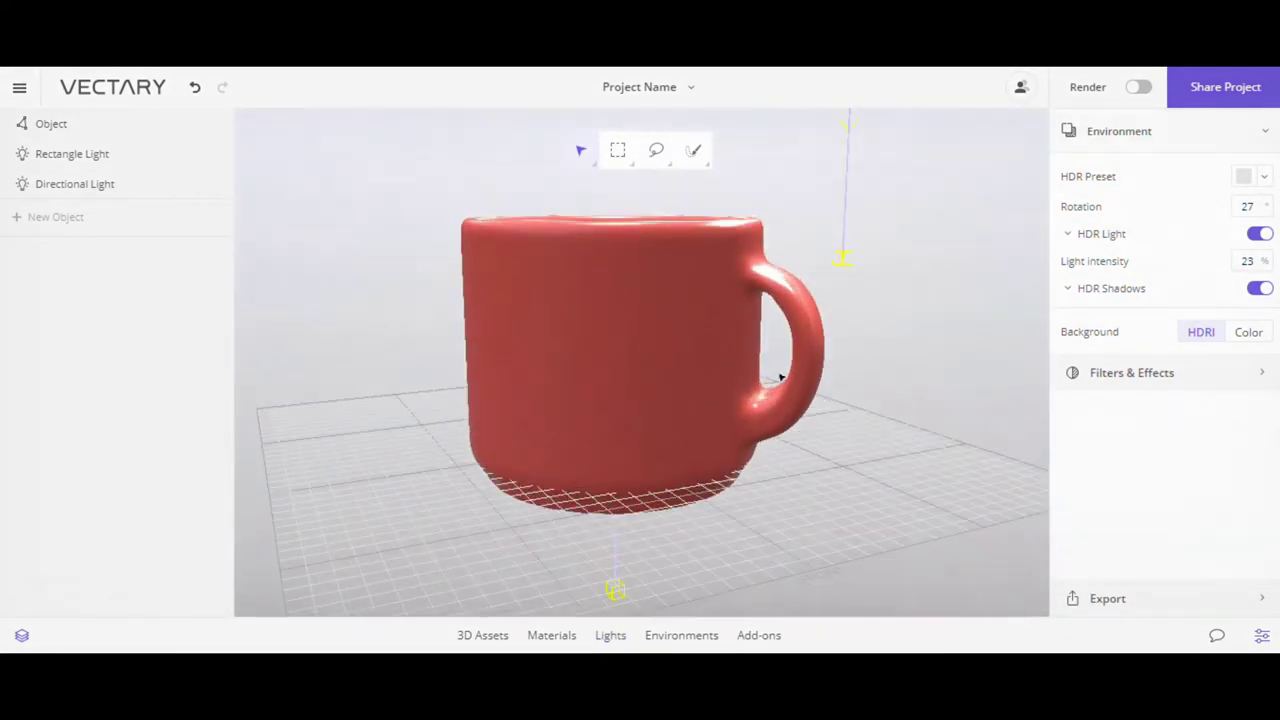
{"action": "left_click", "coordinate": [613, 590]}
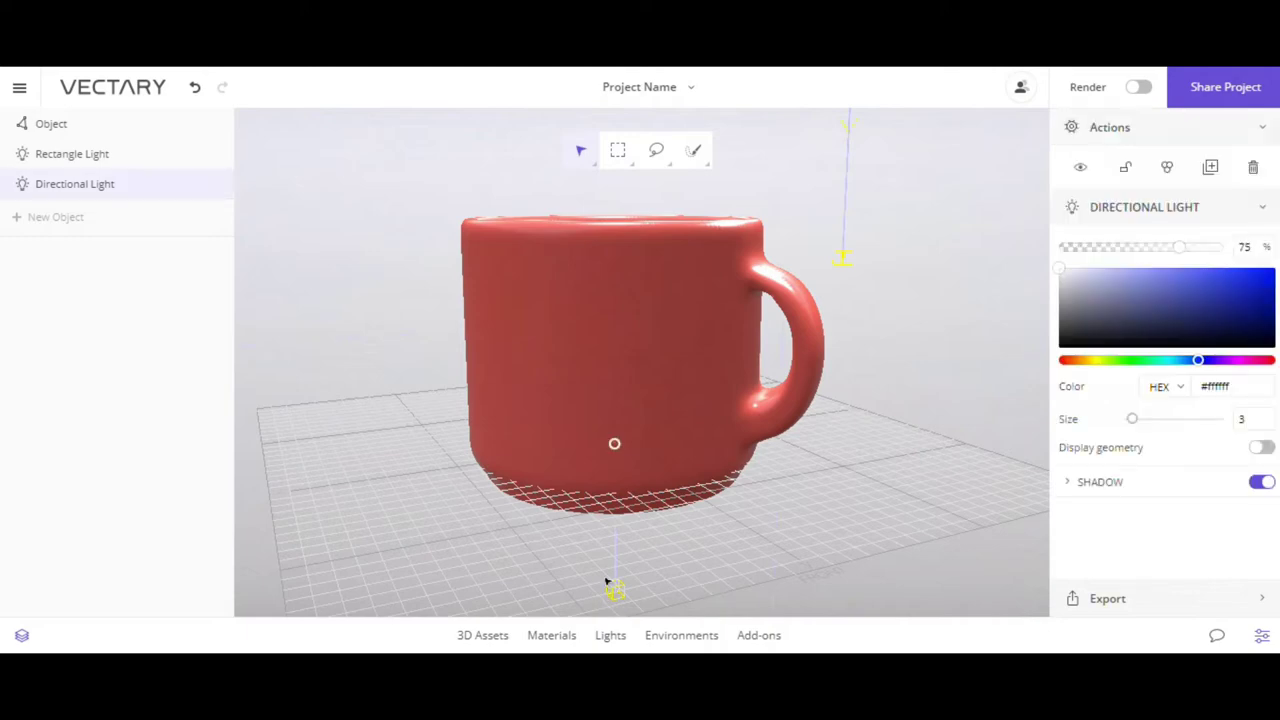
{"action": "mouse_move", "coordinate": [606, 582]}
{"action": "left_mouse_down"}
{"action": "mouse_move", "coordinate": [497, 503]}
{"action": "mouse_move", "coordinate": [596, 600]}
{"action": "mouse_move", "coordinate": [543, 566]}
{"action": "mouse_move", "coordinate": [526, 506]}
{"action": "mouse_move", "coordinate": [617, 632]}
{"action": "mouse_move", "coordinate": [666, 423]}
{"action": "mouse_move", "coordinate": [654, 366]}
{"action": "mouse_move", "coordinate": [673, 325]}
{"action": "left_mouse_up"}
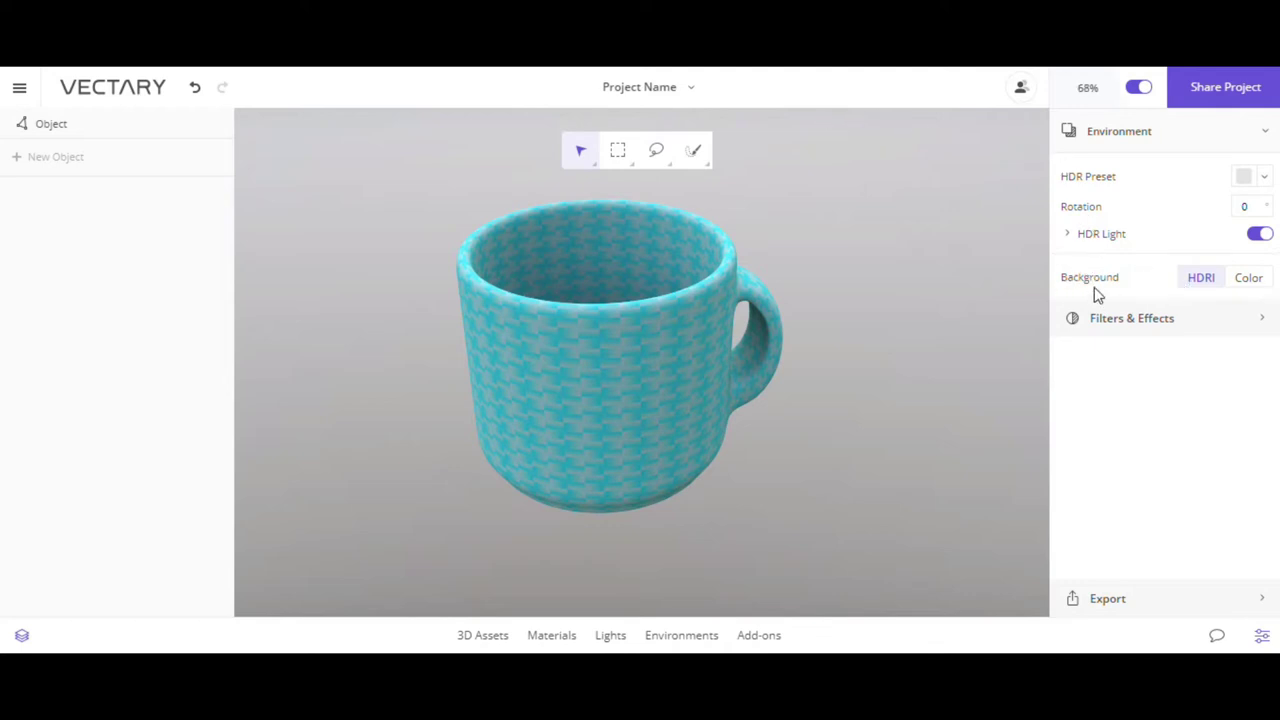
Switch the background from HDRI to a solid colour and tune the picker to pink #b52aa7
{"action": "left_click", "coordinate": [1252, 281]}
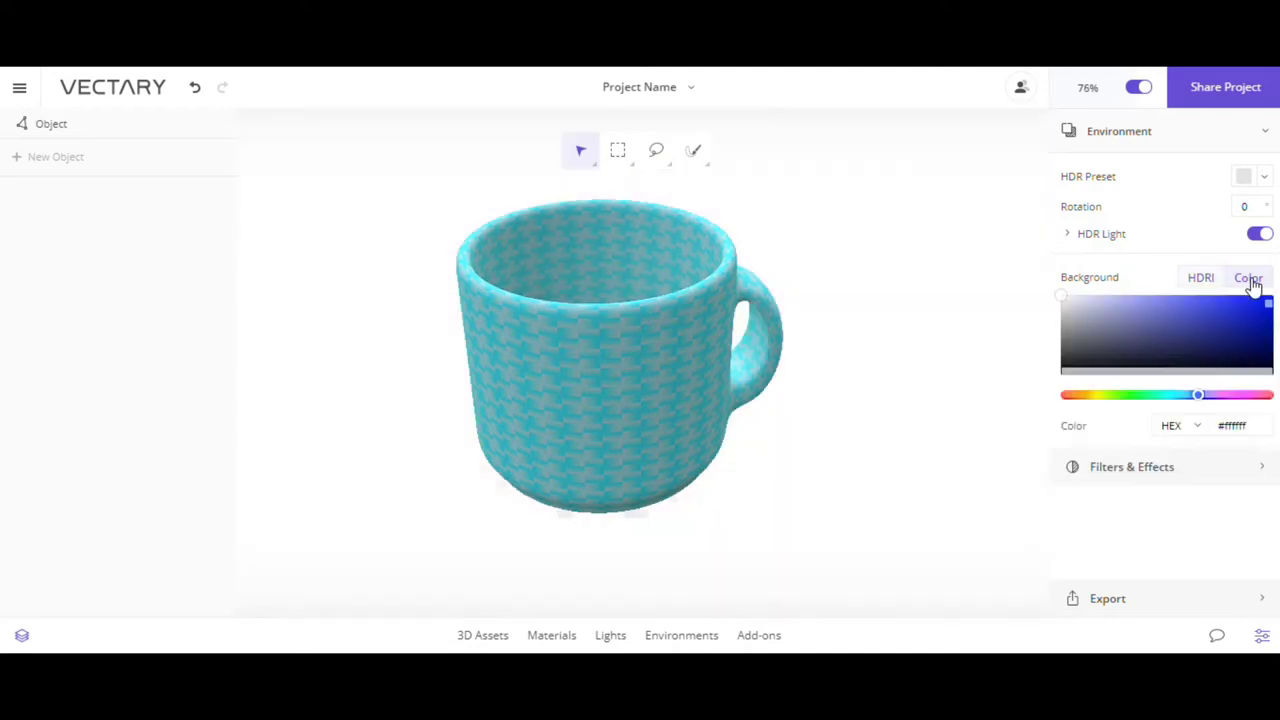
{"action": "left_click", "coordinate": [1175, 316]}
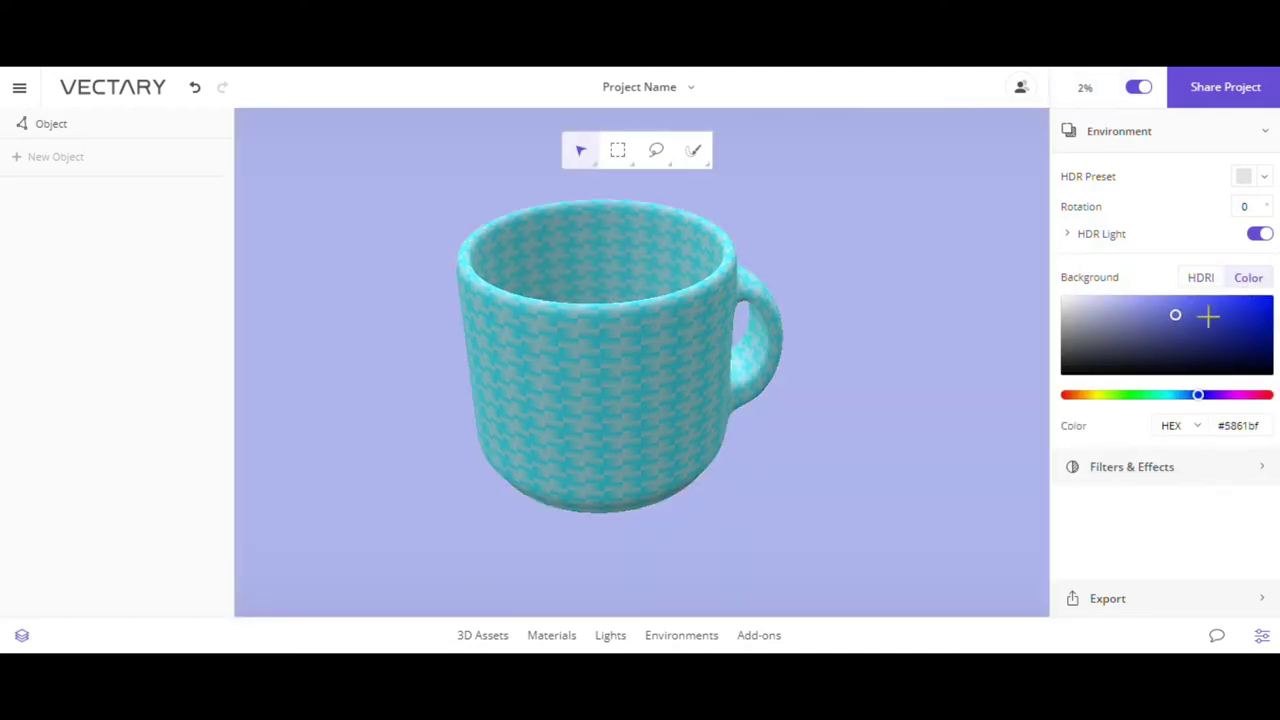
{"action": "left_click", "coordinate": [1208, 316]}
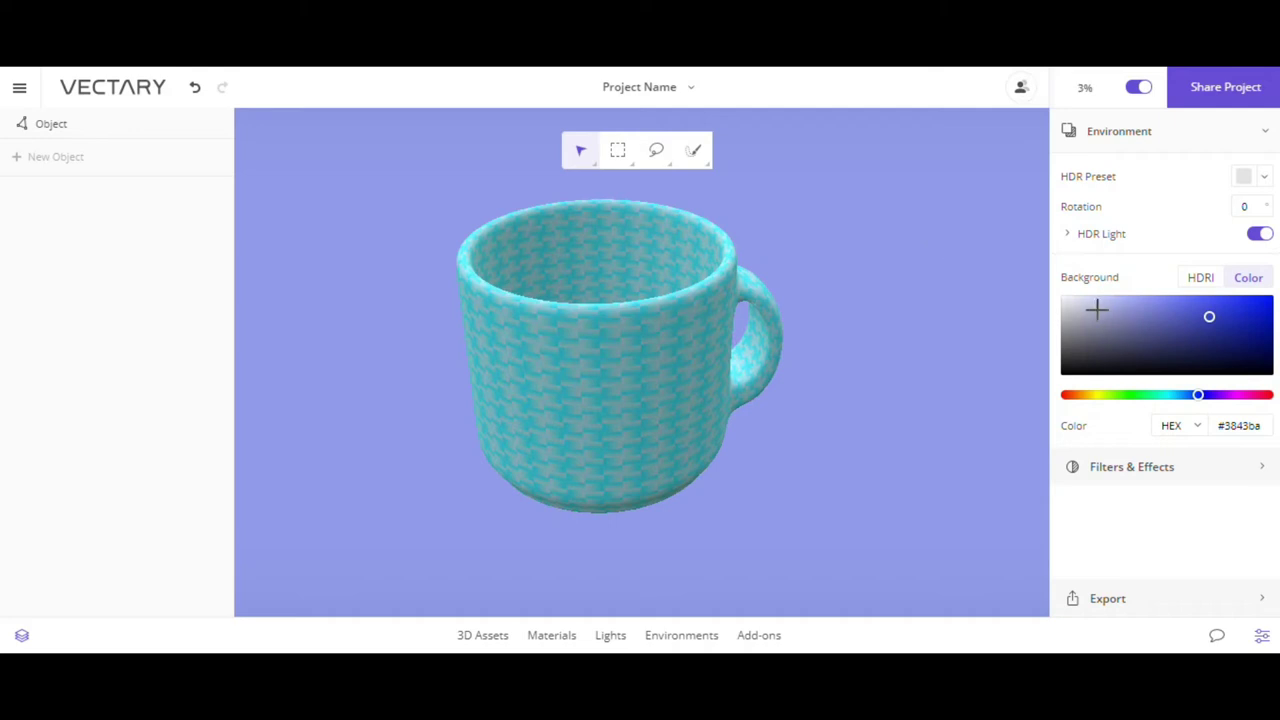
{"action": "left_click", "coordinate": [1097, 310]}
{"action": "left_click", "coordinate": [1154, 396]}
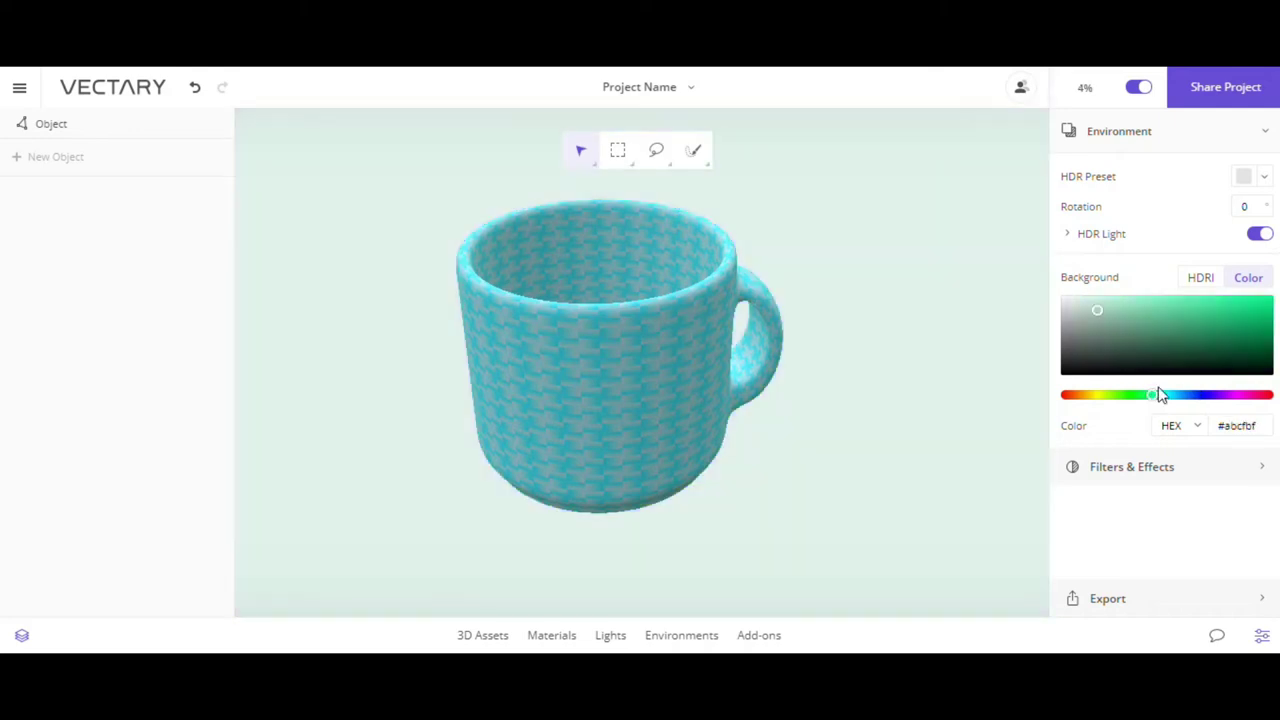
{"action": "left_click", "coordinate": [1224, 317]}
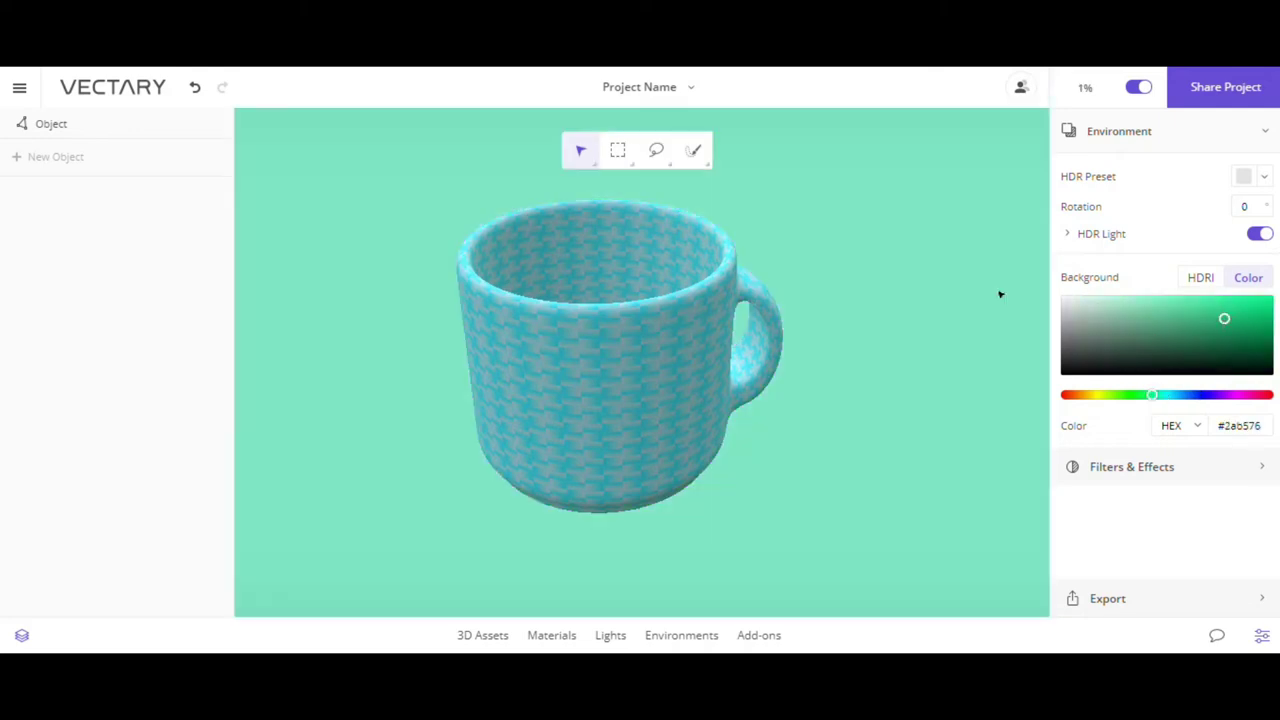
{"action": "left_click", "coordinate": [1191, 397]}
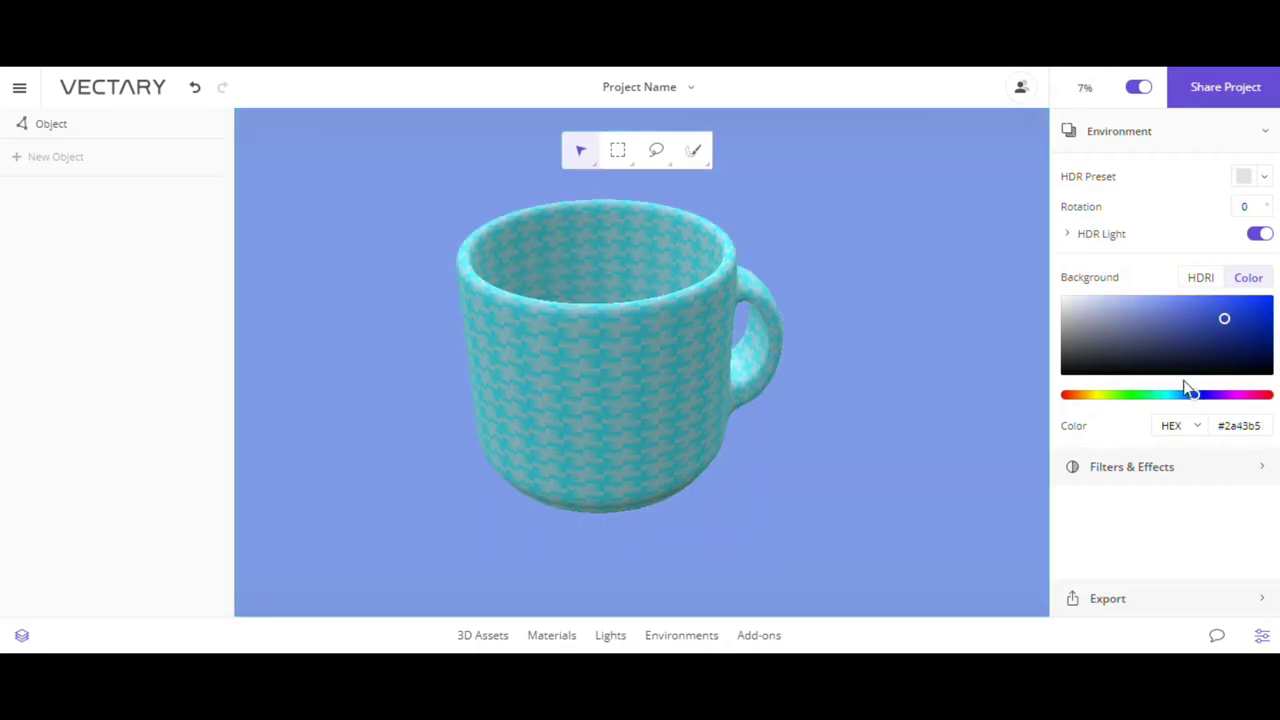
{"action": "left_click", "coordinate": [1240, 396]}
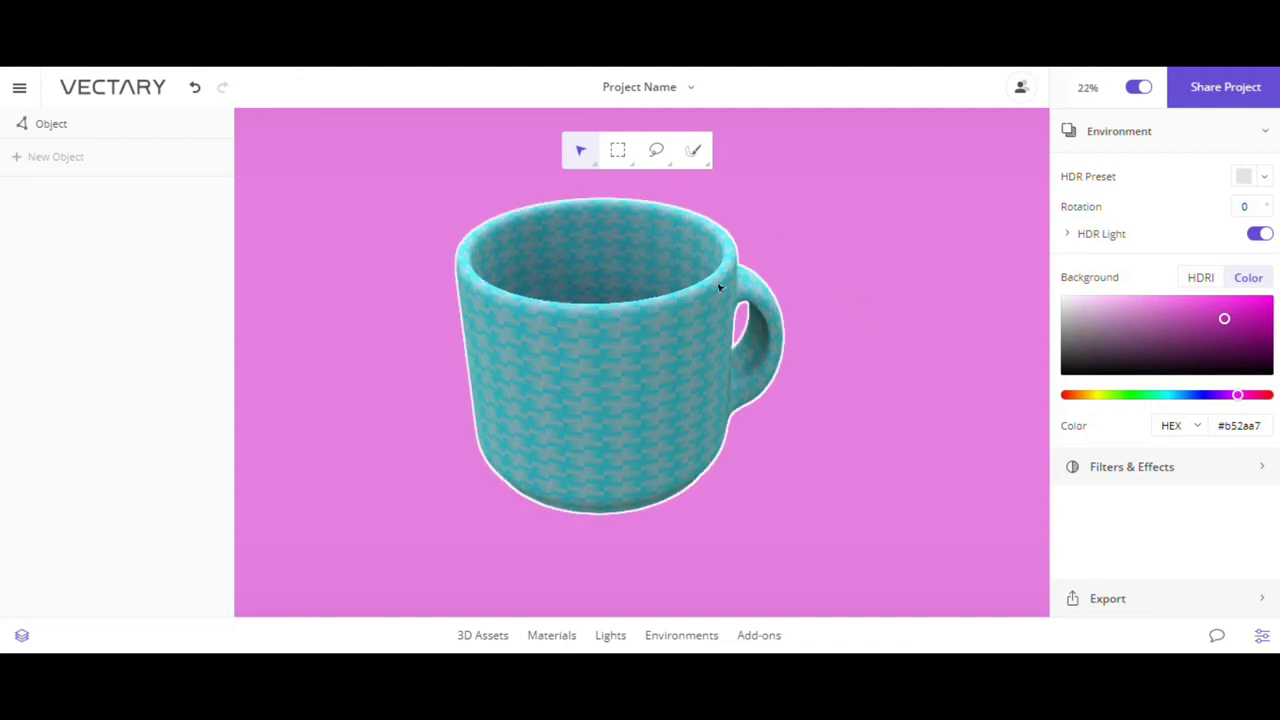
Check the render quality options, then open the 2D Image export settings at 1280 × 542 px
{"action": "left_click", "coordinate": [1100, 96]}
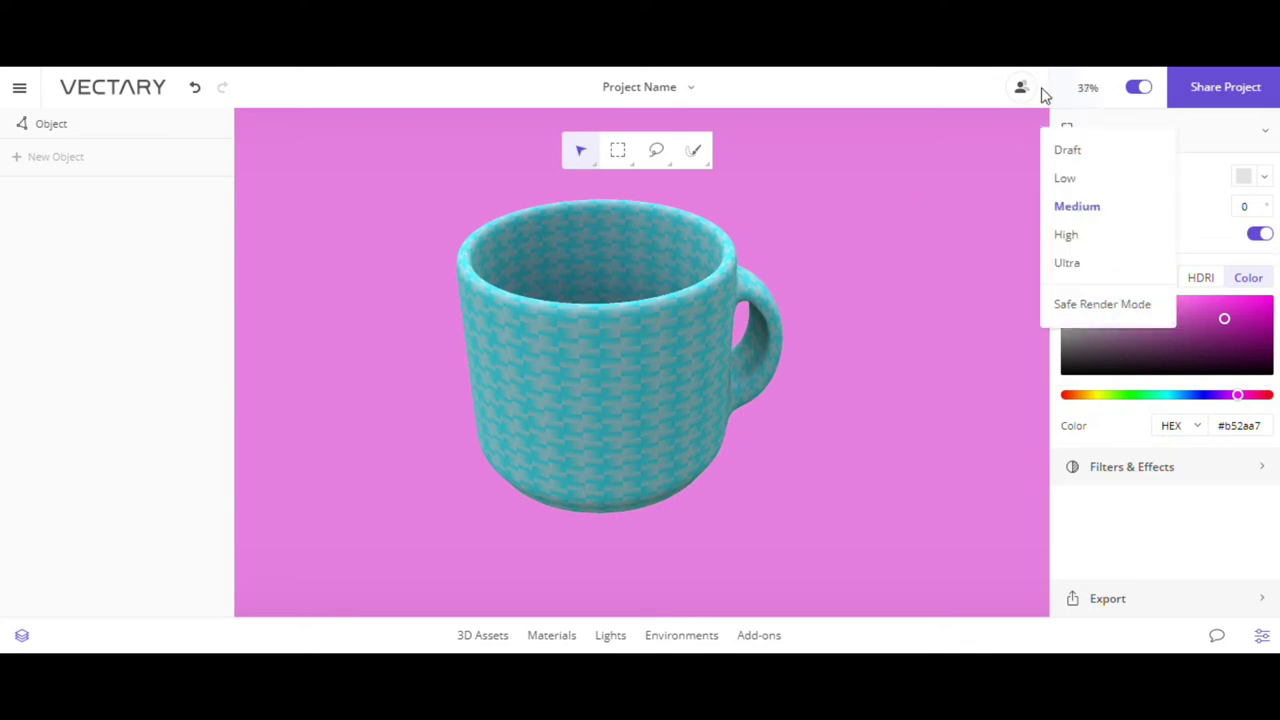
{"action": "left_click", "coordinate": [1100, 600]}
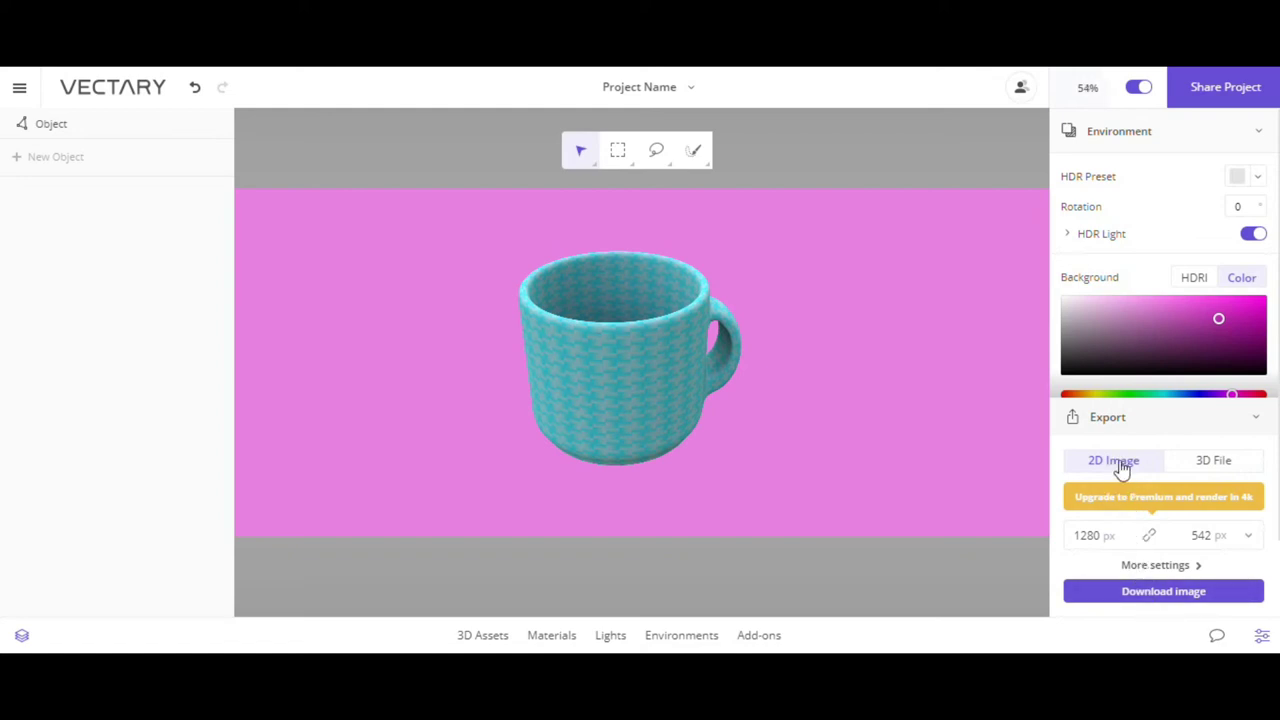
Download the 1280 × 542 px 2D image of the houndstooth mug on pink
{"action": "left_click", "coordinate": [1143, 593]}
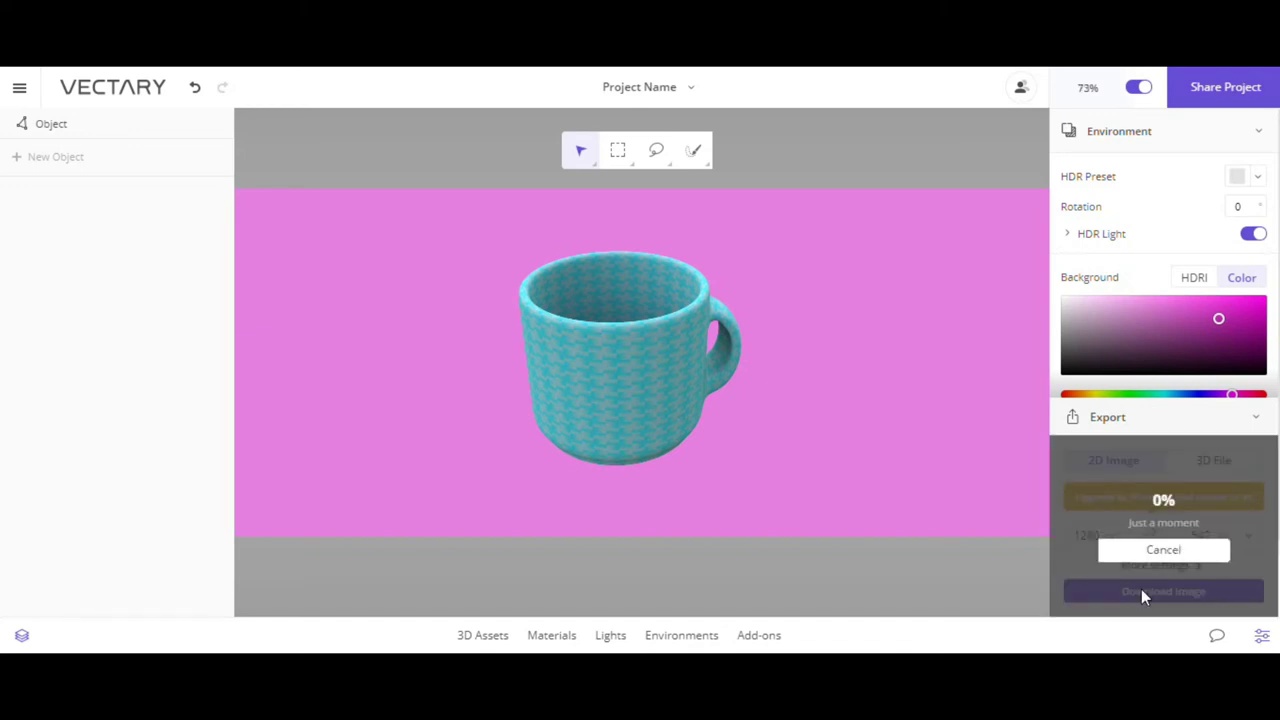